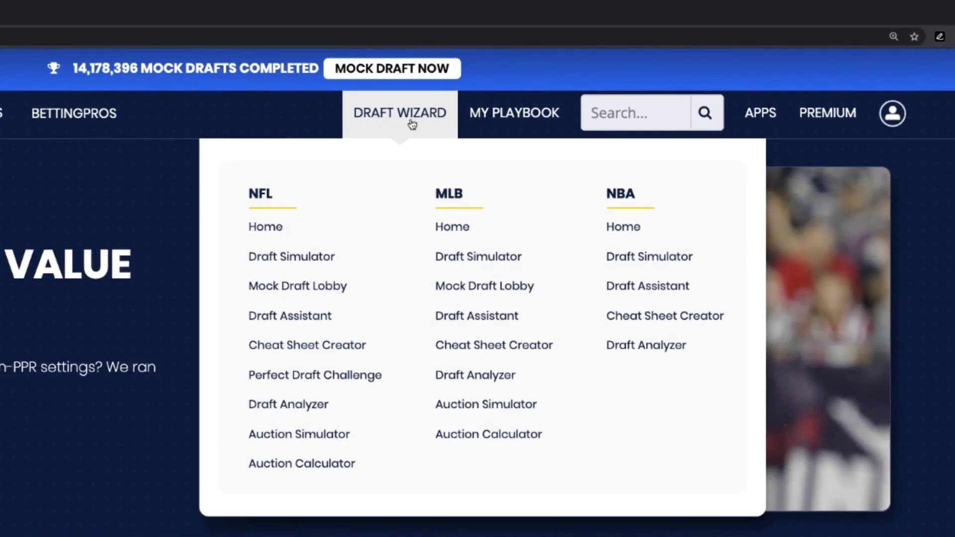
Open the NFL Cheat Sheet Creator and begin a new cheat sheet.
{"action": "left_click", "coordinate": [321, 347]}
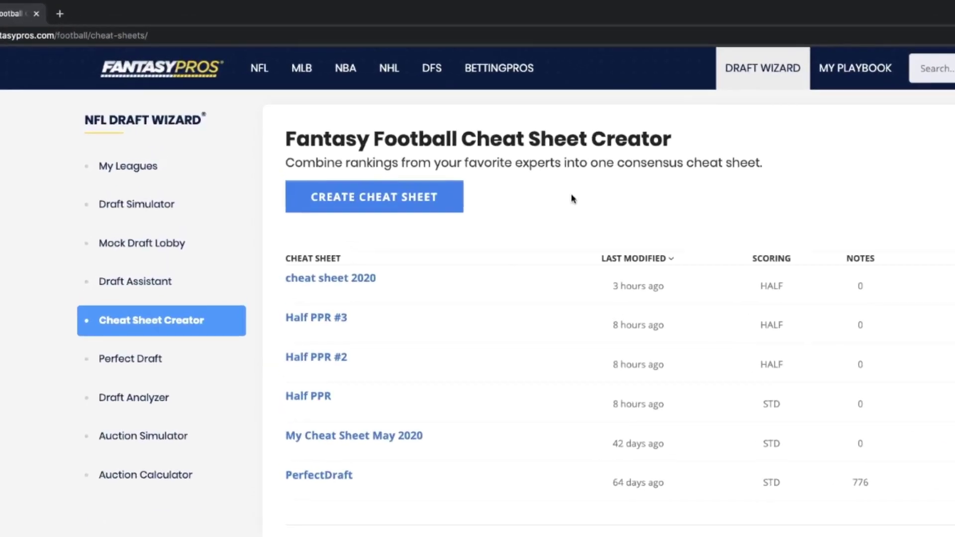
{"action": "left_click", "coordinate": [367, 196]}
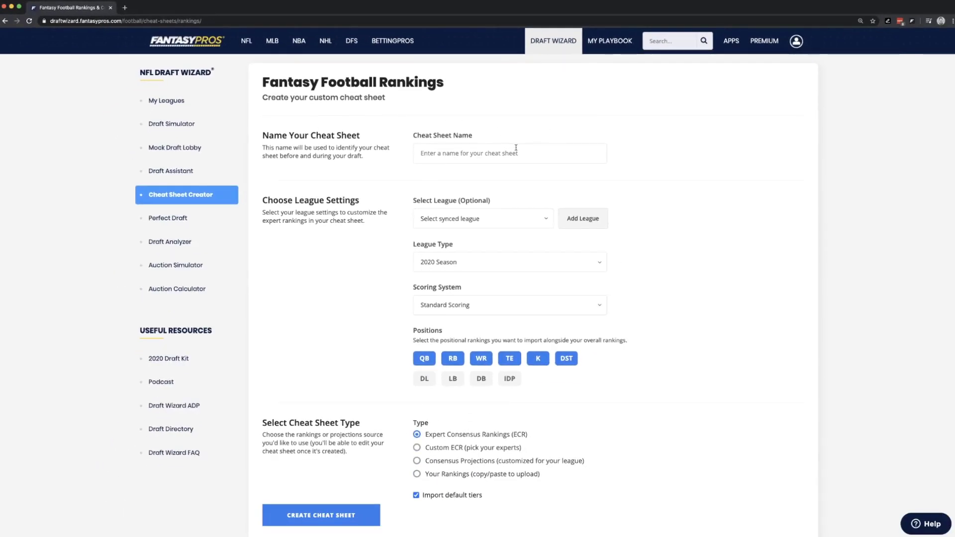
Name the sheet 'Cheat Sheet 2020 June 24 Half PPR' and keep 2020 Season as league type.
{"action": "left_click", "coordinate": [516, 148]}
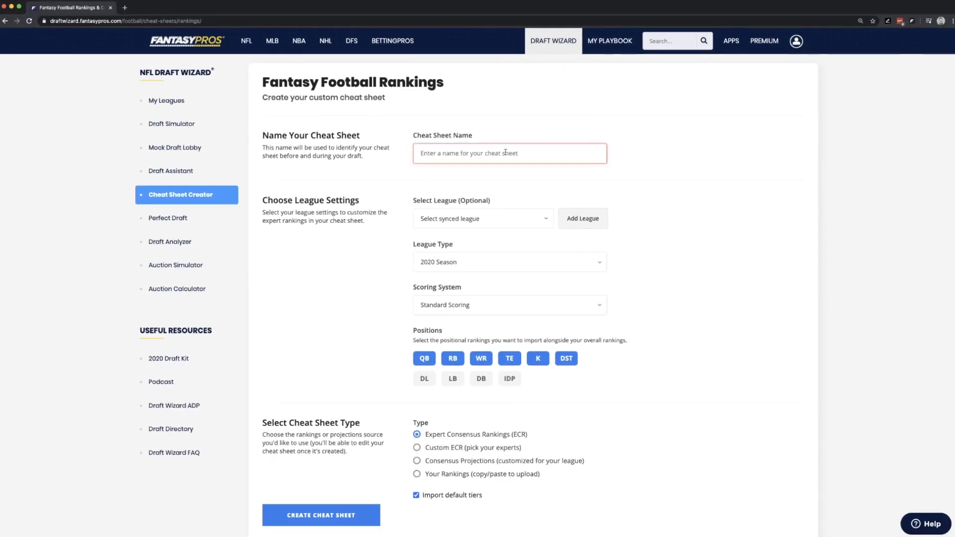
{"action": "type", "text": "Cheat Sheet 2020 June 24 Half PPR"}
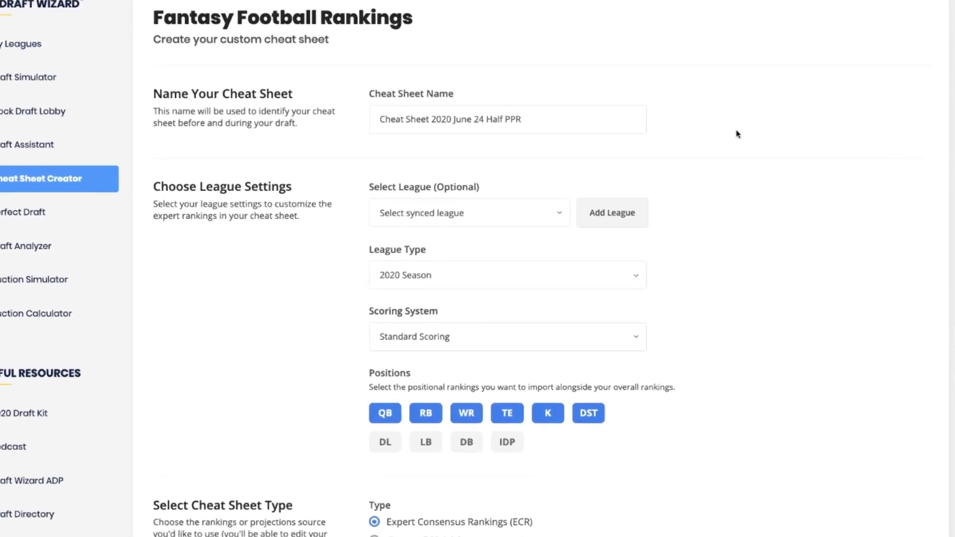
{"action": "key", "text": "Tab"}
{"action": "left_click", "coordinate": [549, 210]}
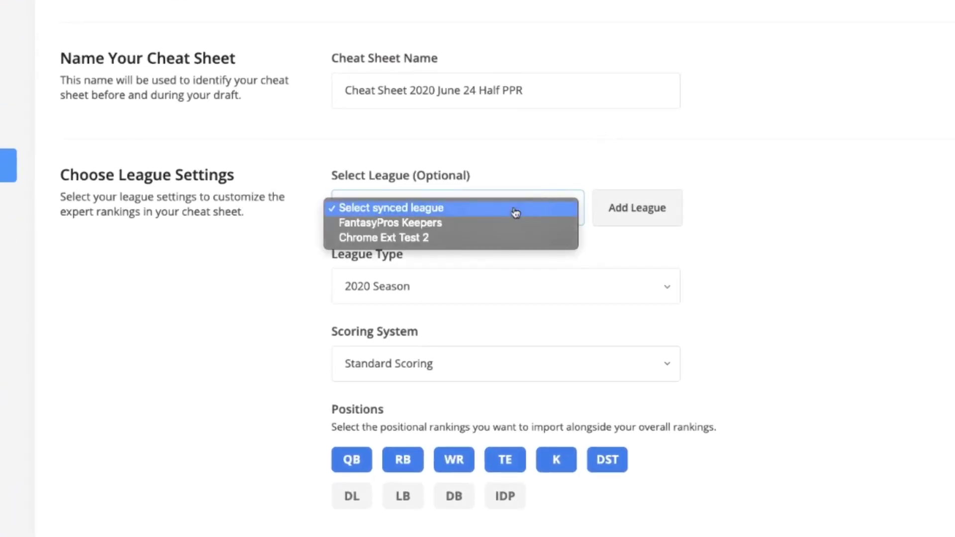
{"action": "left_click", "coordinate": [633, 160]}
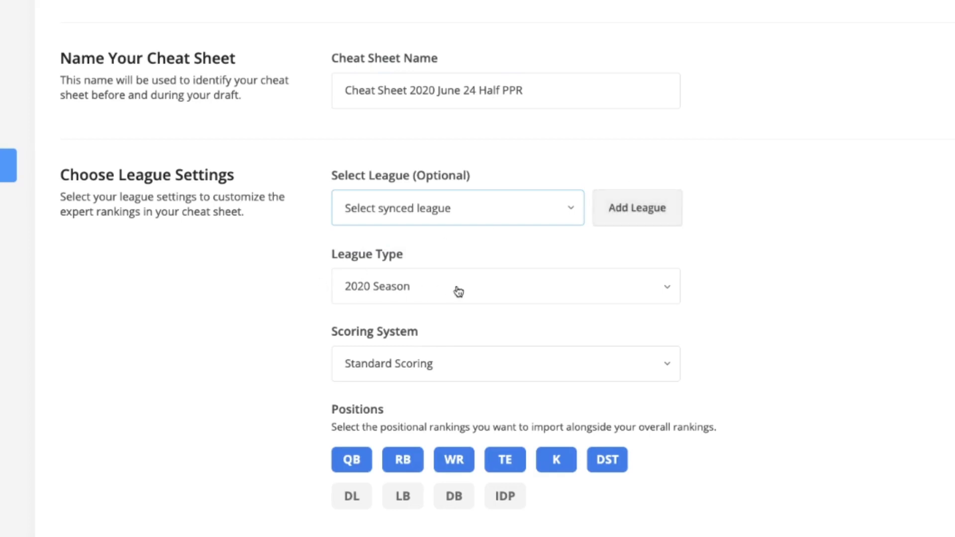
{"action": "left_click", "coordinate": [525, 287]}
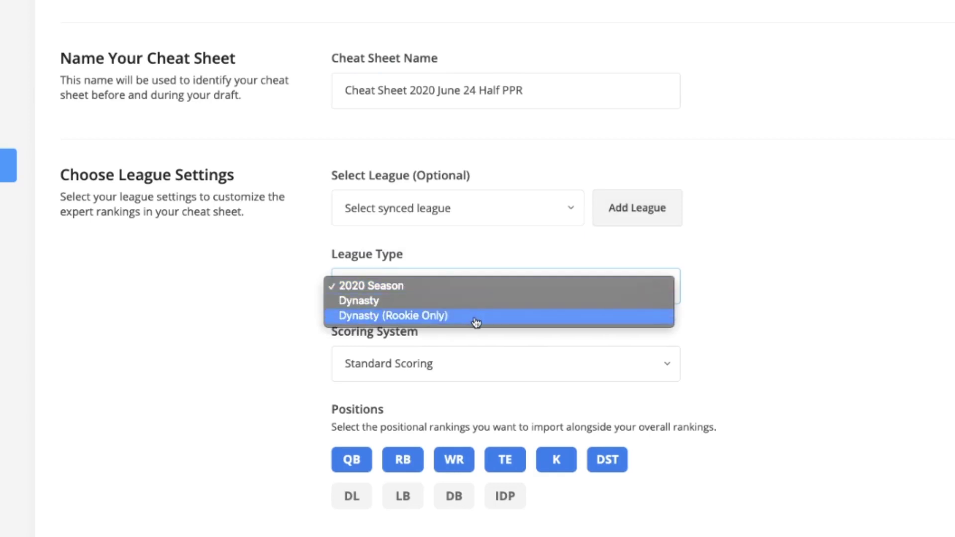
{"action": "left_click", "coordinate": [731, 342]}
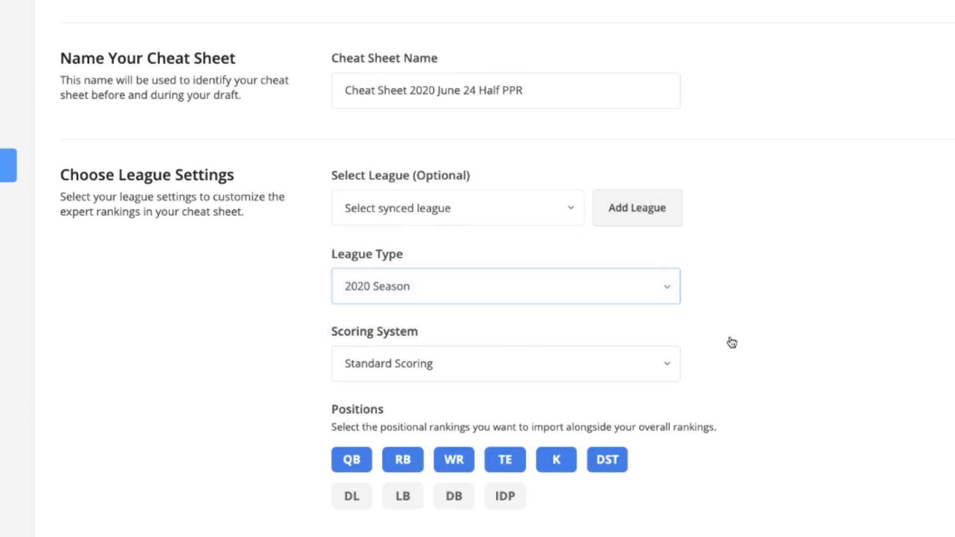
Set the scoring system to Half PPR, keeping tight end rankings included.
{"action": "left_click", "coordinate": [650, 366]}
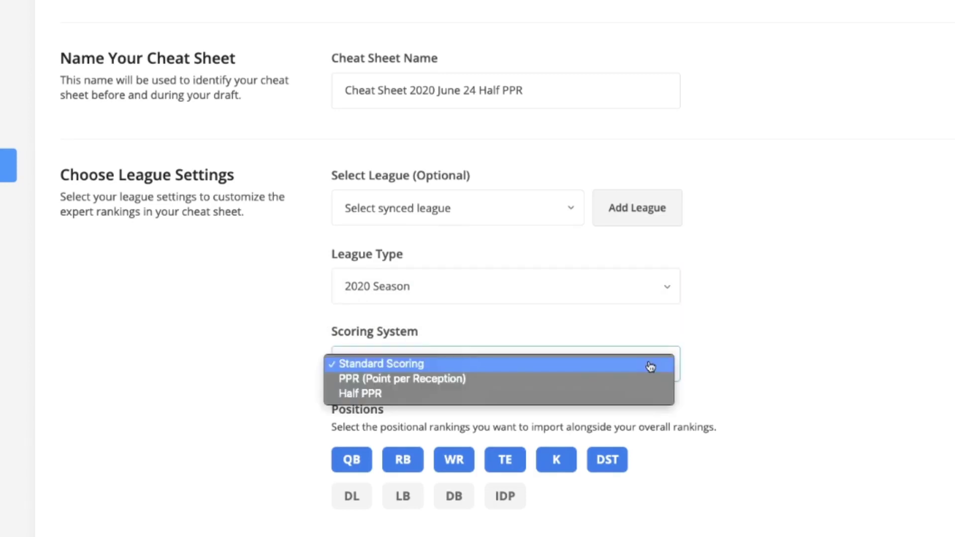
{"action": "left_click", "coordinate": [570, 399]}
{"action": "left_click", "coordinate": [370, 217]}
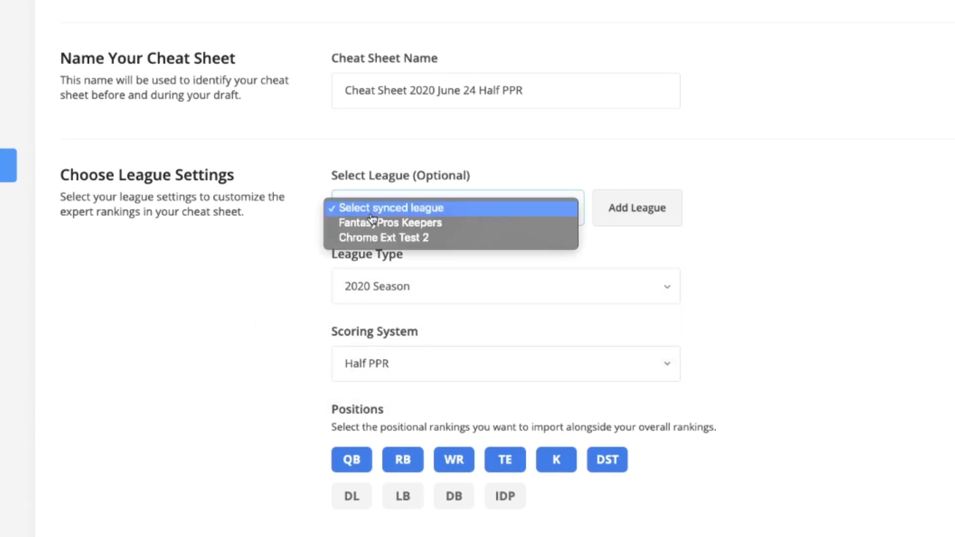
{"action": "left_click", "coordinate": [263, 311]}
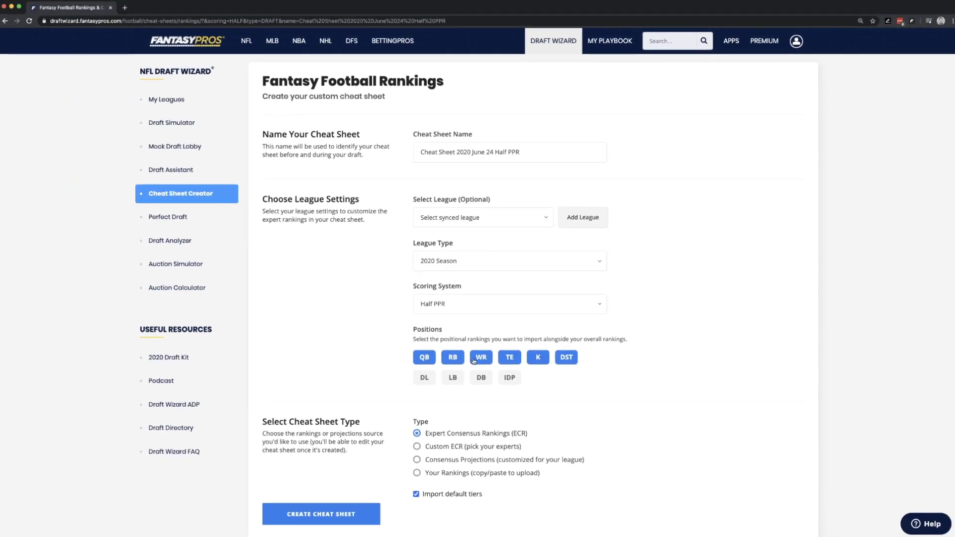
{"action": "left_click", "coordinate": [518, 363]}
{"action": "left_click", "coordinate": [519, 363]}
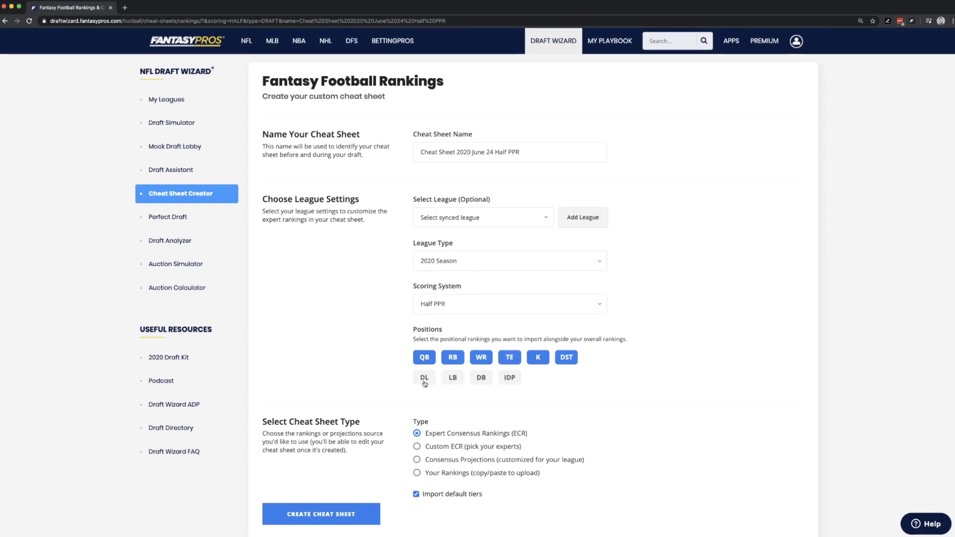
{"action": "scroll", "coordinate": [362, 361], "scroll_direction": "down", "scroll_amount": 1}
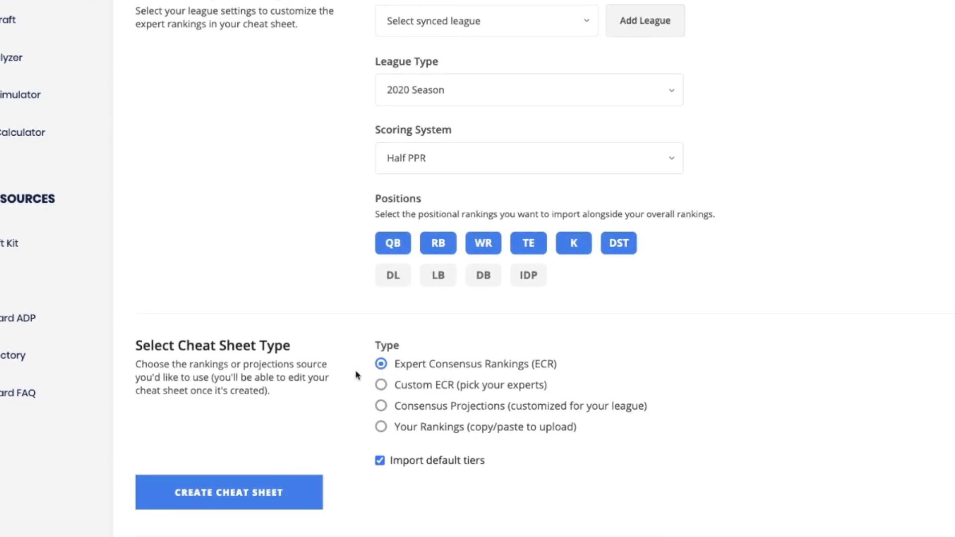
Compare the sheet types, then generate the sheet from Expert Consensus Rankings with default tiers.
{"action": "left_click", "coordinate": [434, 391]}
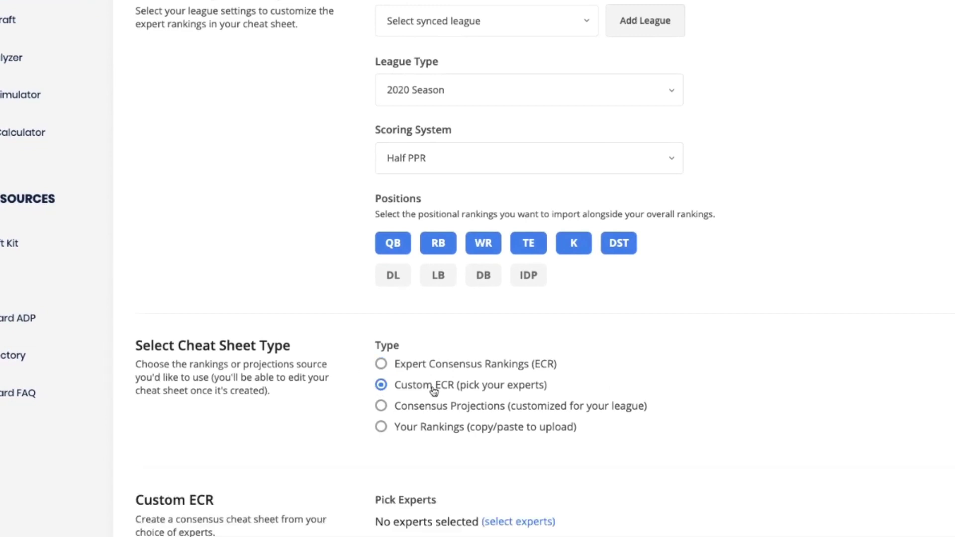
{"action": "scroll", "coordinate": [433, 391], "scroll_direction": "down", "scroll_amount": 2}
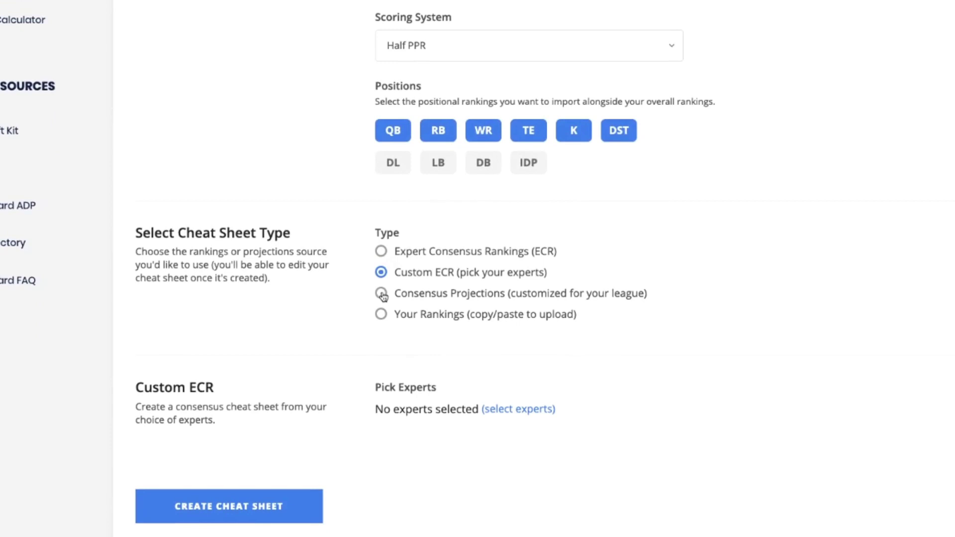
{"action": "left_click", "coordinate": [381, 293]}
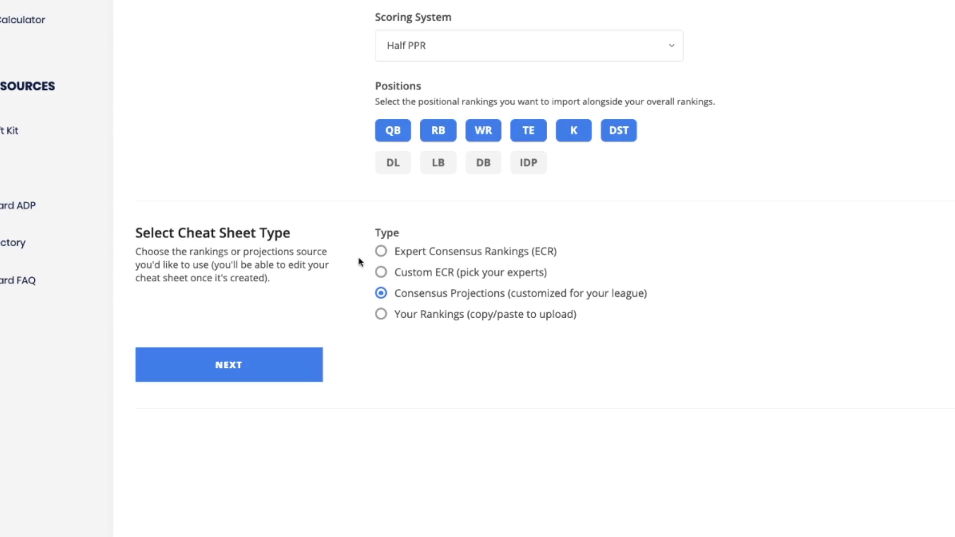
{"action": "left_click", "coordinate": [382, 321]}
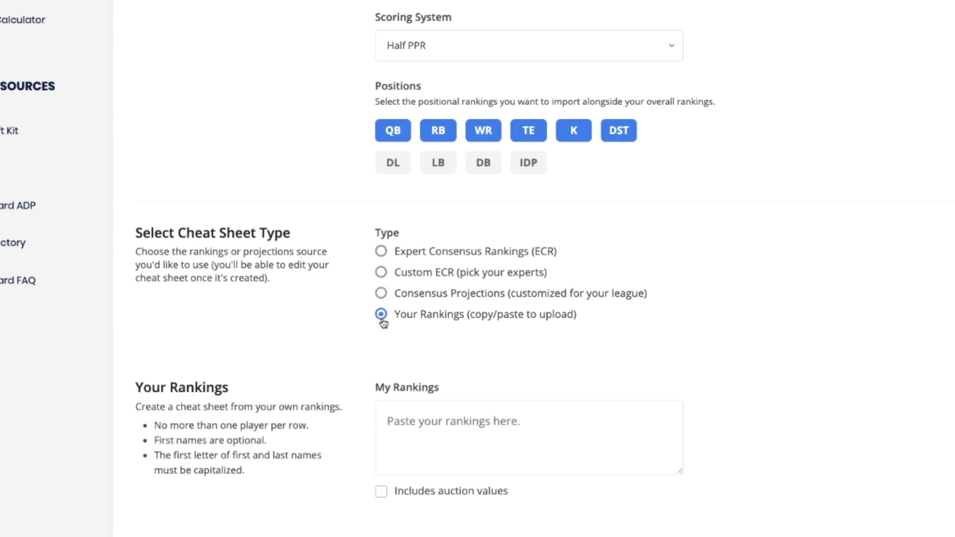
{"action": "scroll", "coordinate": [330, 322], "scroll_direction": "down", "scroll_amount": 1}
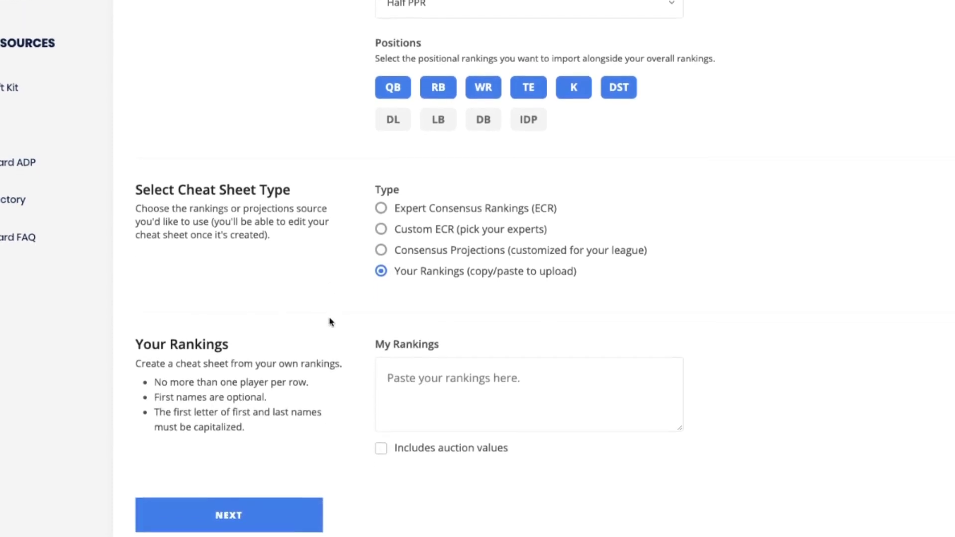
{"action": "scroll", "coordinate": [330, 322], "scroll_direction": "down", "scroll_amount": 1}
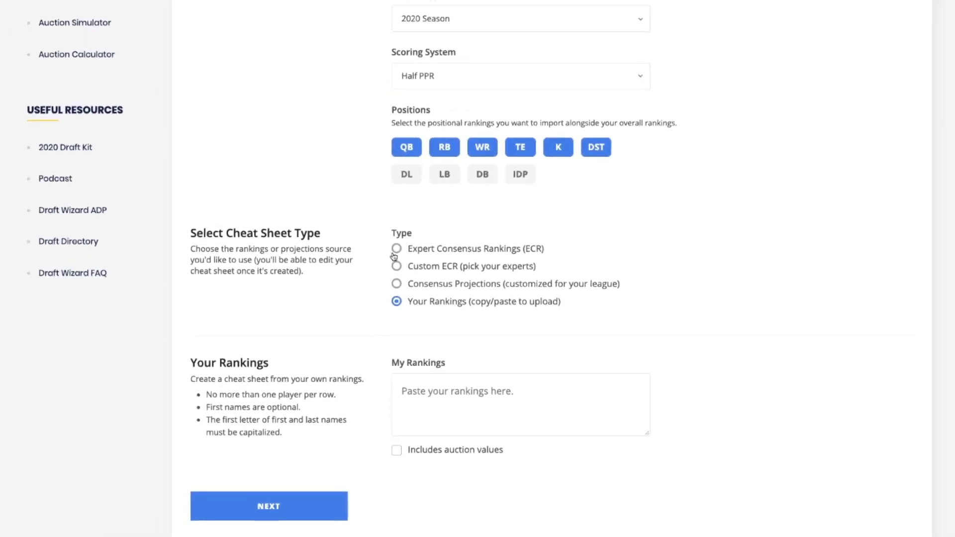
{"action": "left_click", "coordinate": [381, 193]}
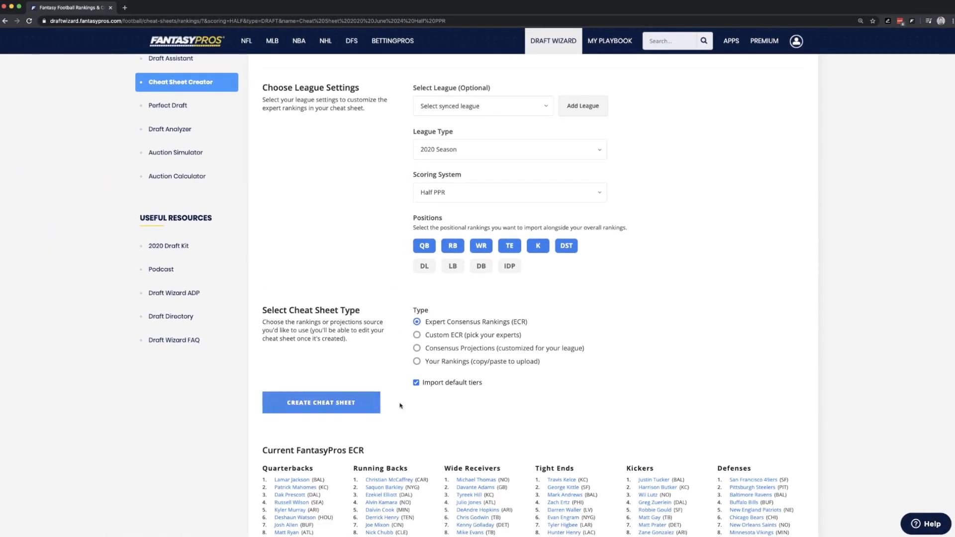
{"action": "scroll", "coordinate": [400, 406], "scroll_direction": "down", "scroll_amount": 4}
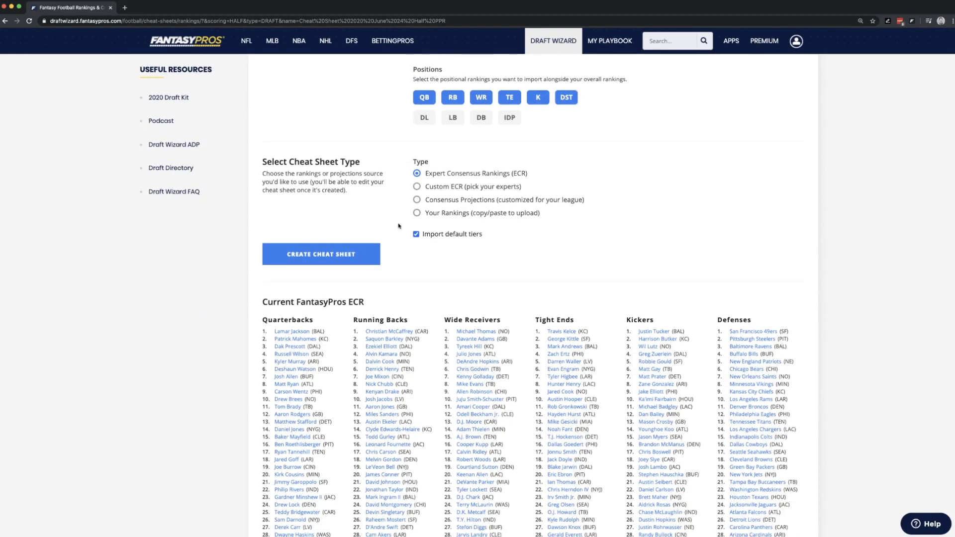
{"action": "scroll", "coordinate": [410, 231], "scroll_direction": "down", "scroll_amount": 2}
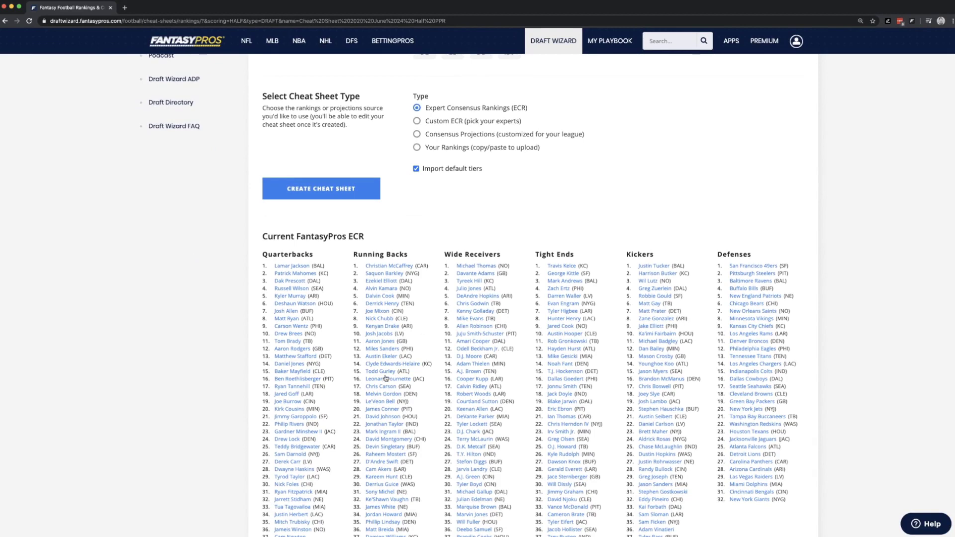
{"action": "left_click", "coordinate": [336, 191]}
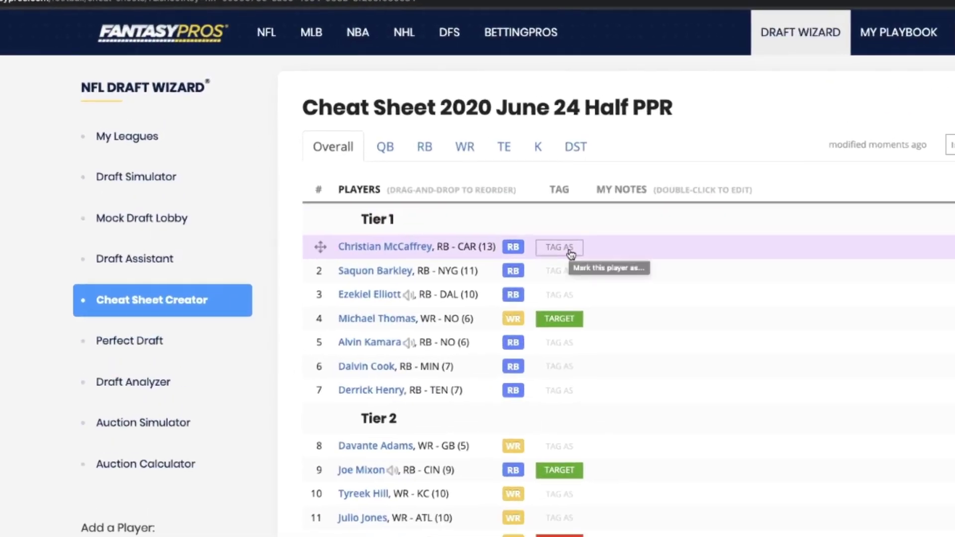
{"action": "left_click", "coordinate": [570, 252]}
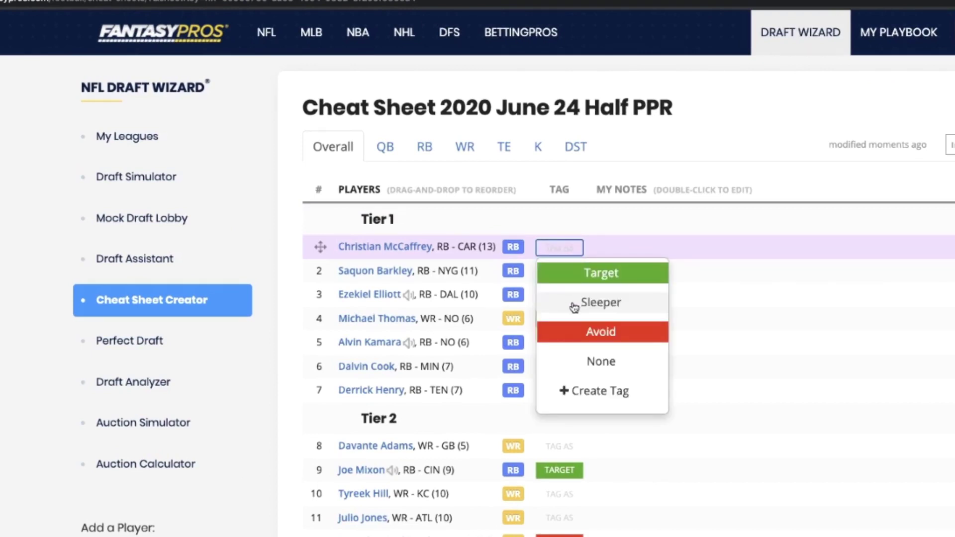
{"action": "left_click", "coordinate": [607, 228]}
{"action": "left_click", "coordinate": [567, 331]}
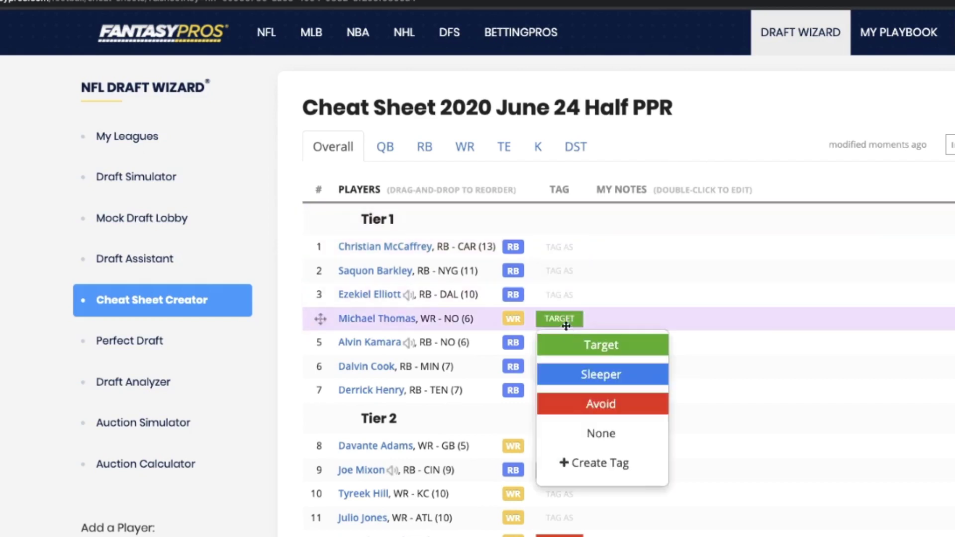
{"action": "left_click", "coordinate": [582, 461]}
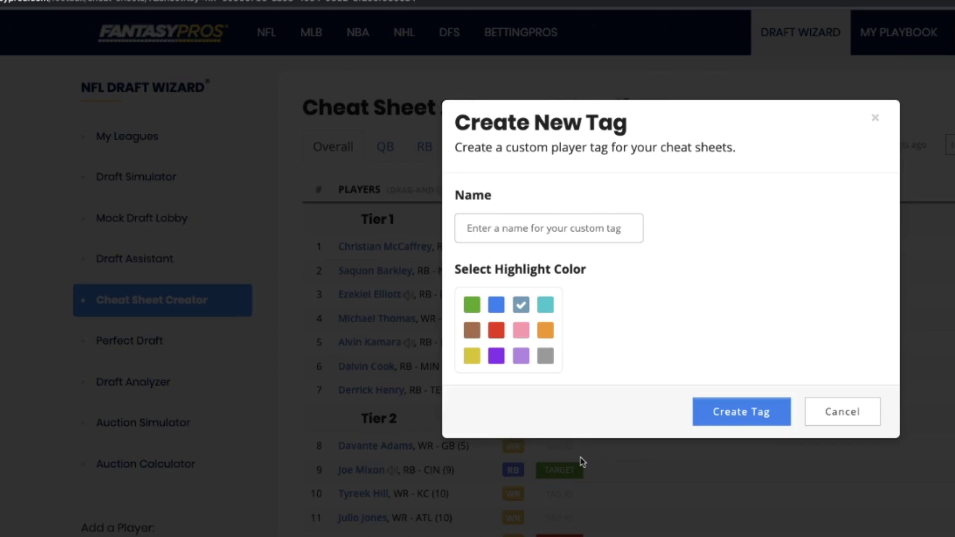
{"action": "left_click", "coordinate": [814, 412]}
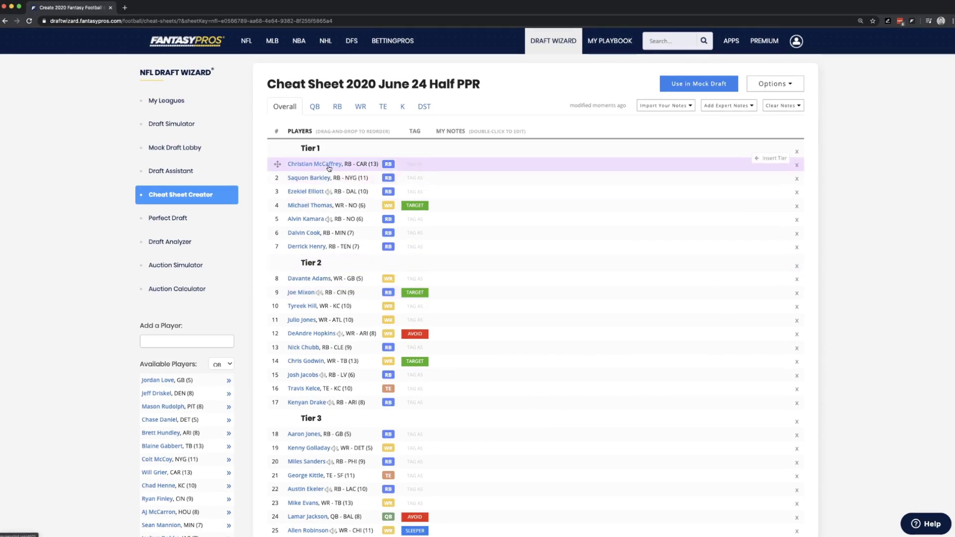
Move the Carolina running back to third in Tier 1, start Tier 2 after row 7, and save.
{"action": "mouse_move", "coordinate": [321, 165]}
{"action": "left_mouse_down"}
{"action": "mouse_move", "coordinate": [333, 223]}
{"action": "mouse_move", "coordinate": [333, 195]}
{"action": "mouse_move", "coordinate": [270, 191]}
{"action": "left_mouse_up"}
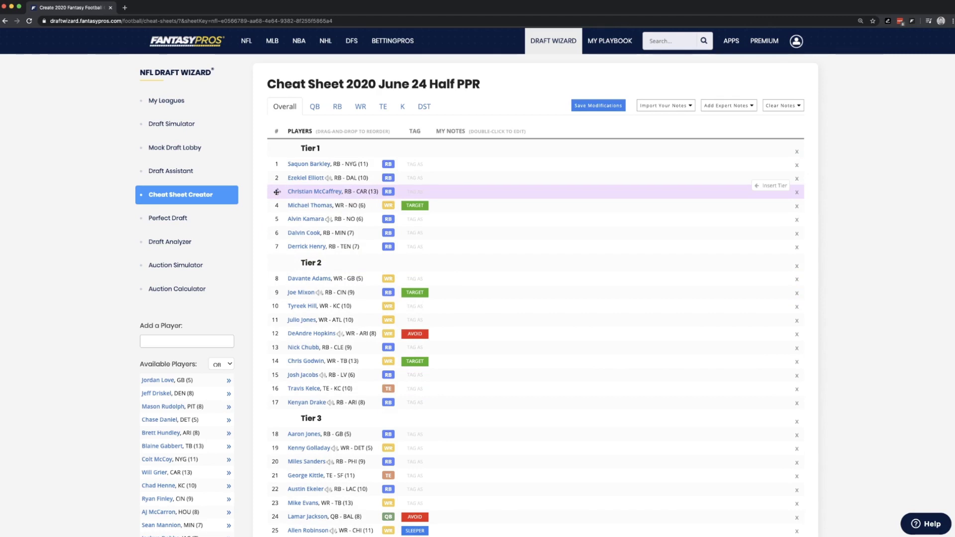
{"action": "left_click_drag", "start_coordinate": [278, 265], "coordinate": [278, 282]}
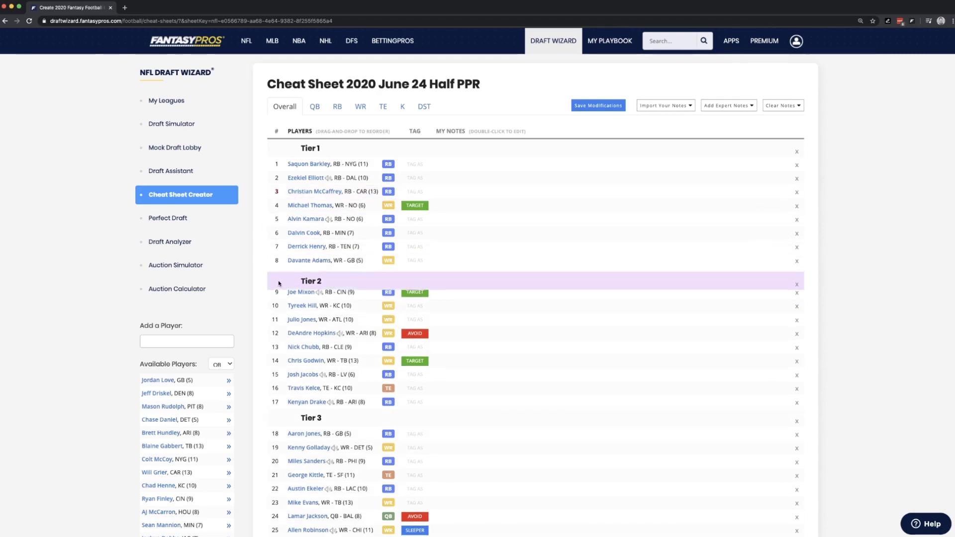
{"action": "mouse_move", "coordinate": [278, 283]}
{"action": "left_mouse_down"}
{"action": "mouse_move", "coordinate": [279, 336]}
{"action": "mouse_move", "coordinate": [278, 246]}
{"action": "left_mouse_up"}
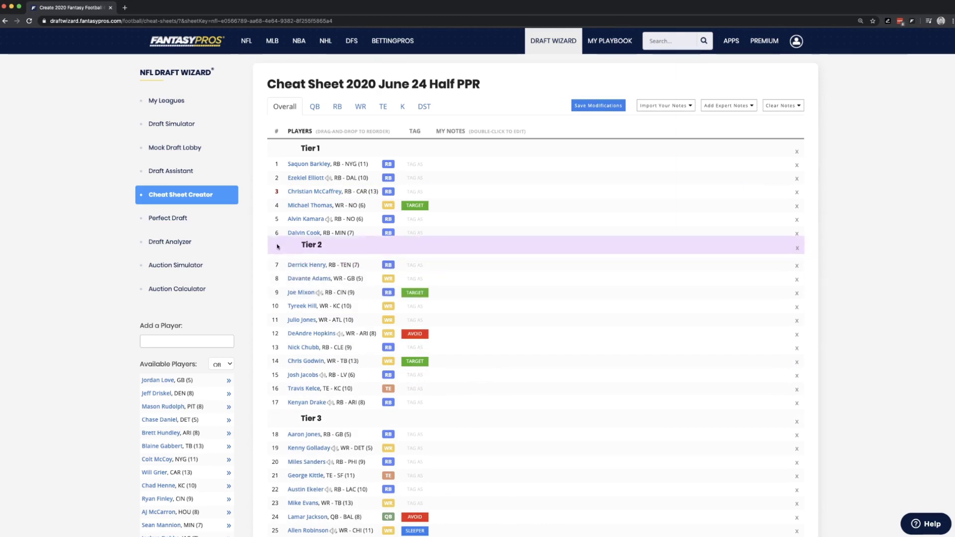
{"action": "left_click_drag", "start_coordinate": [277, 247], "coordinate": [276, 267]}
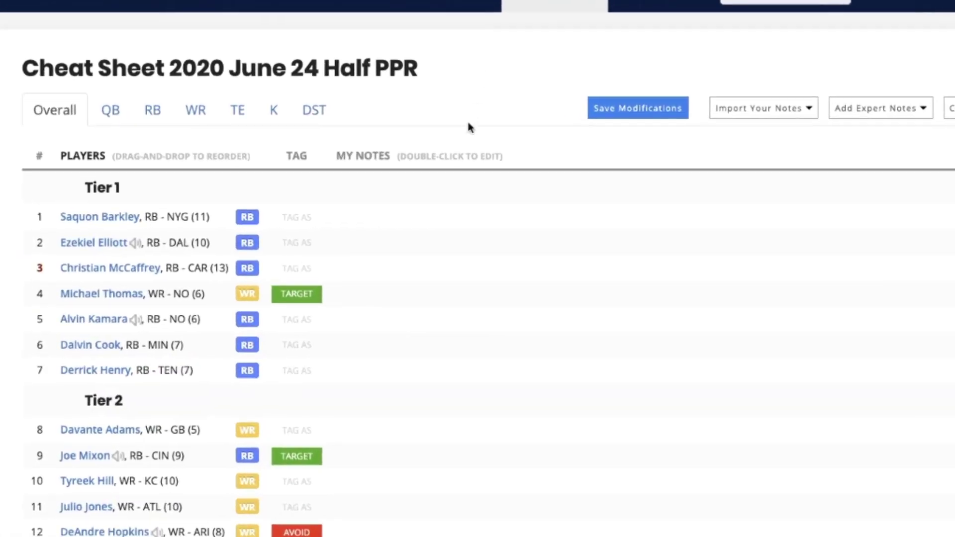
{"action": "left_click", "coordinate": [638, 109]}
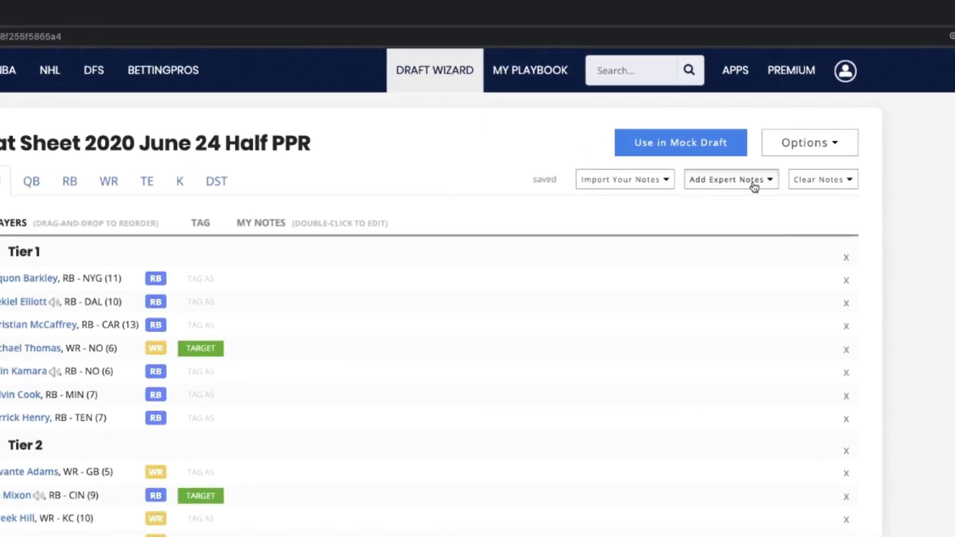
Add Mike Tagliere's expert notes to the cheat sheet.
{"action": "left_click", "coordinate": [754, 188]}
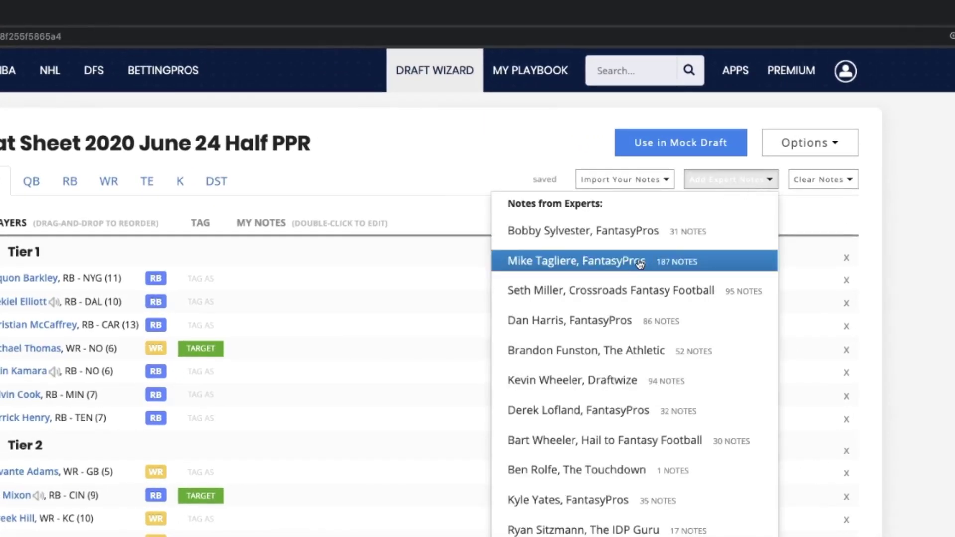
{"action": "left_click", "coordinate": [614, 264]}
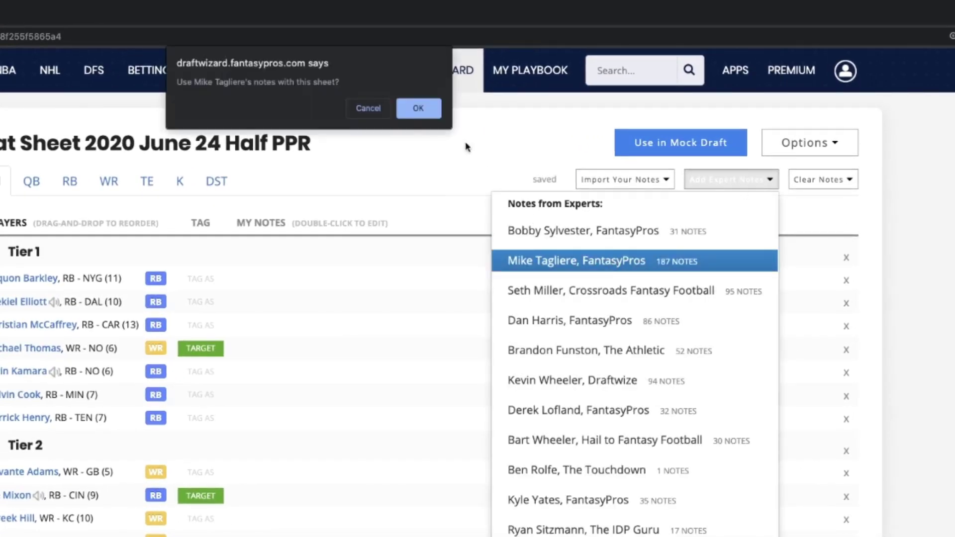
{"action": "left_click", "coordinate": [423, 112]}
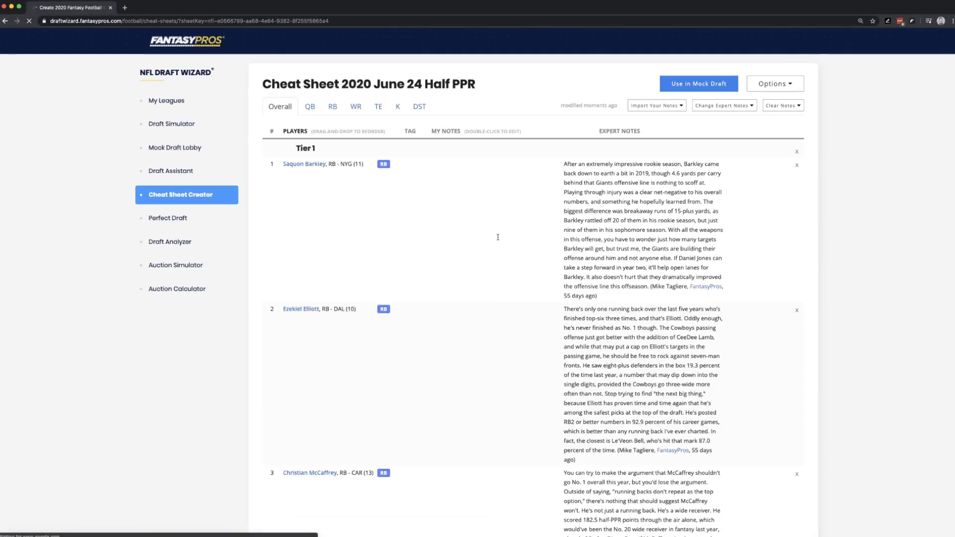
{"action": "scroll", "coordinate": [474, 373], "scroll_direction": "down", "scroll_amount": 2}
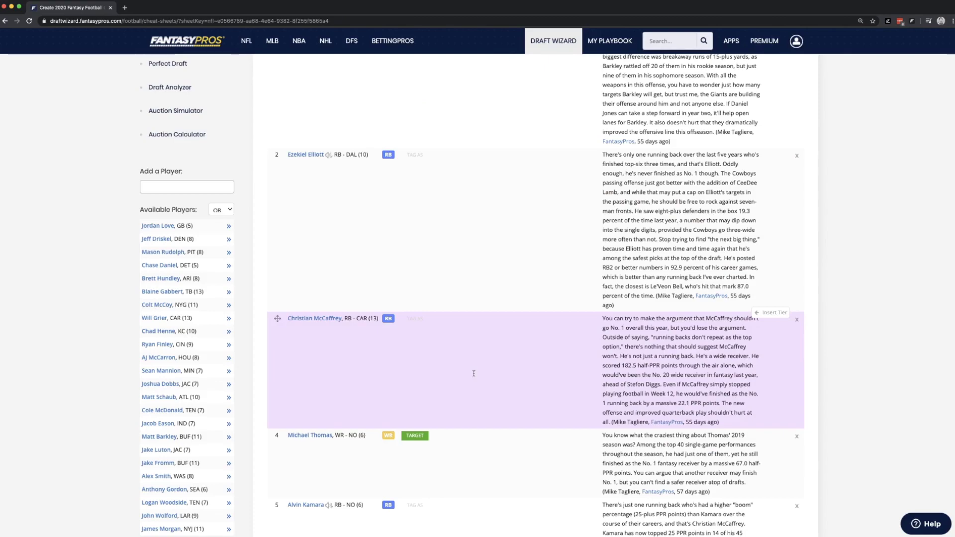
Give McCaffrey the note 'CMAC likely won't live up to his high ceiling hype.' and save.
{"action": "left_click", "coordinate": [474, 373]}
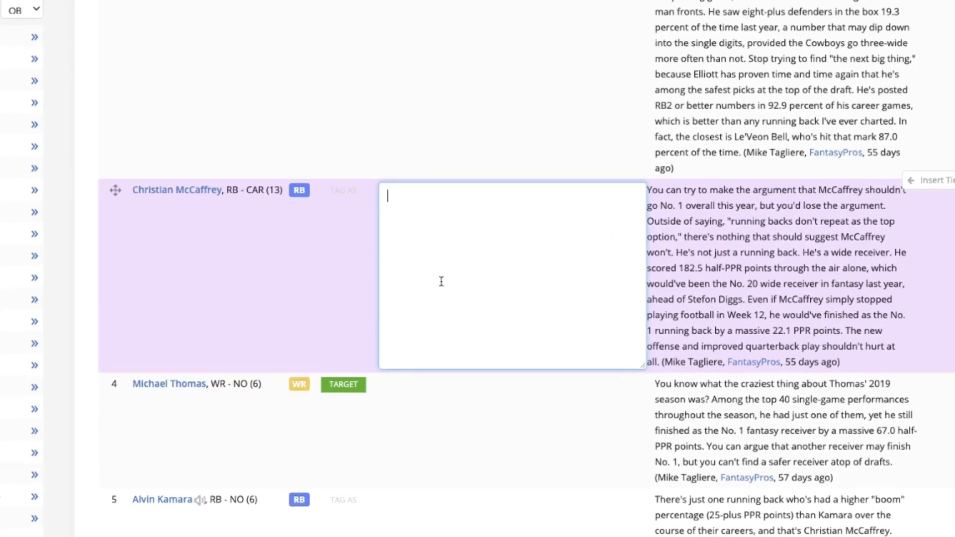
{"action": "type", "text": "cM"}
{"action": "type", "text": "AC likely won't live up"}
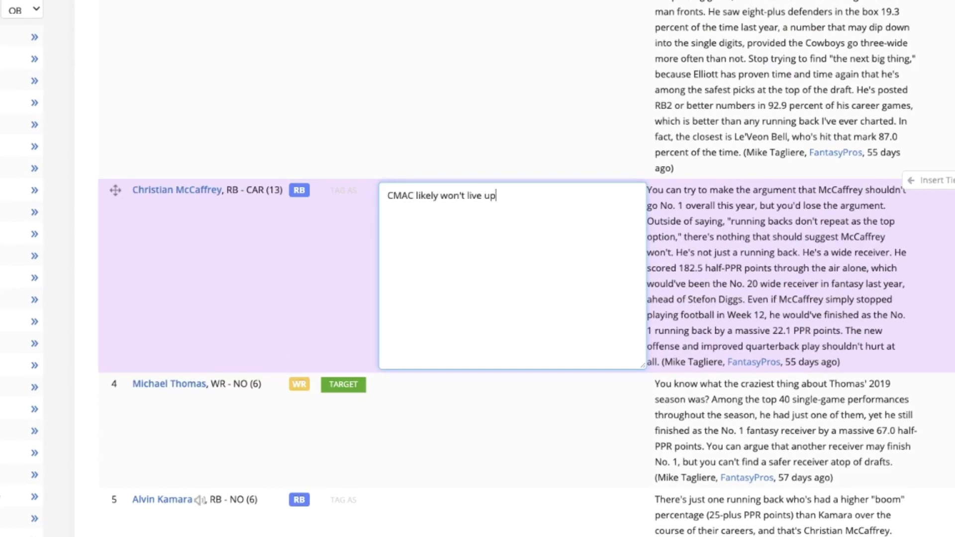
{"action": "type", "text": " to his high ce"}
{"action": "type", "text": "iling hype."}
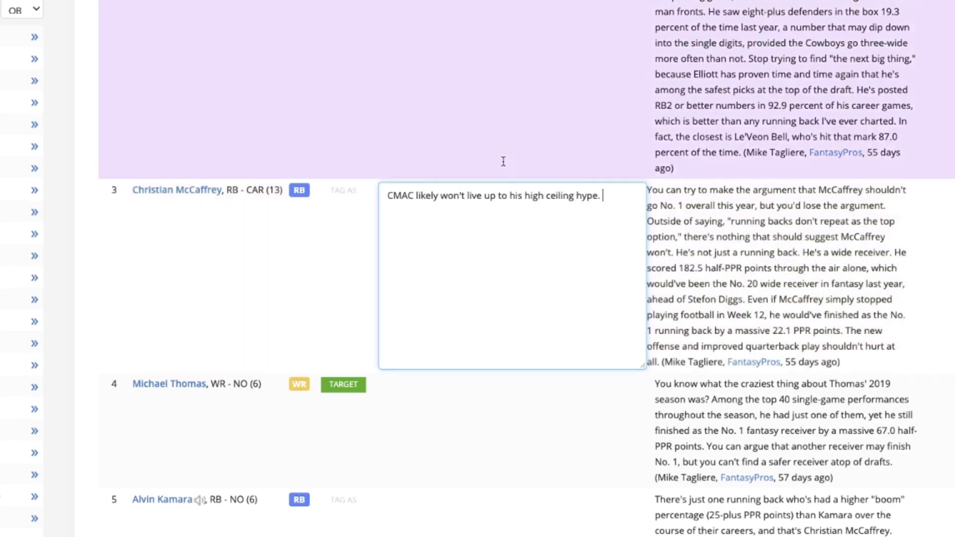
{"action": "left_click", "coordinate": [503, 160]}
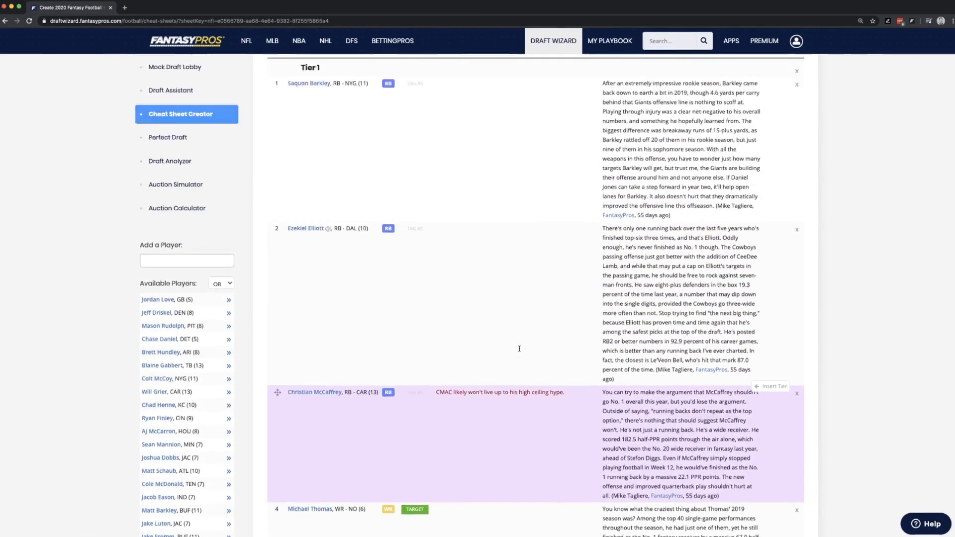
{"action": "scroll", "coordinate": [519, 349], "scroll_direction": "up", "scroll_amount": 2}
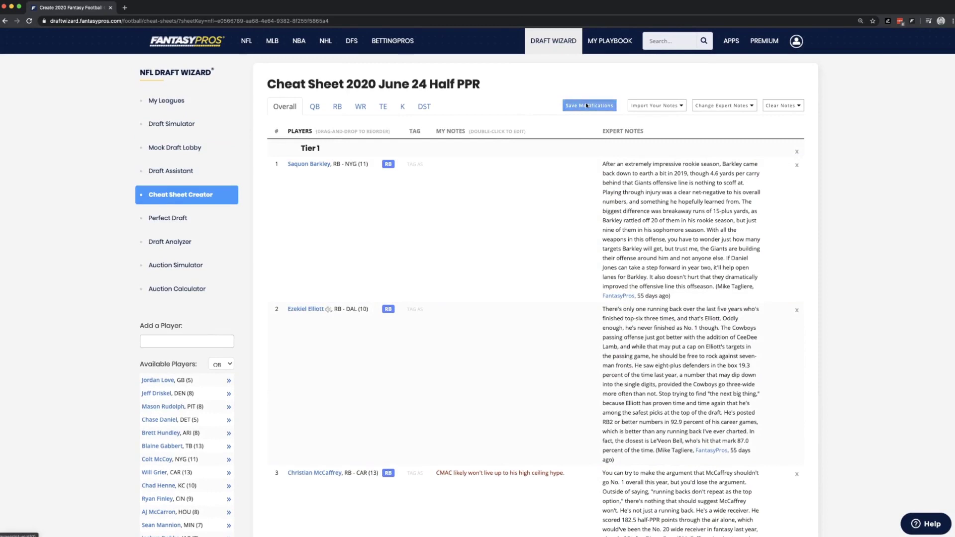
{"action": "left_click", "coordinate": [587, 106]}
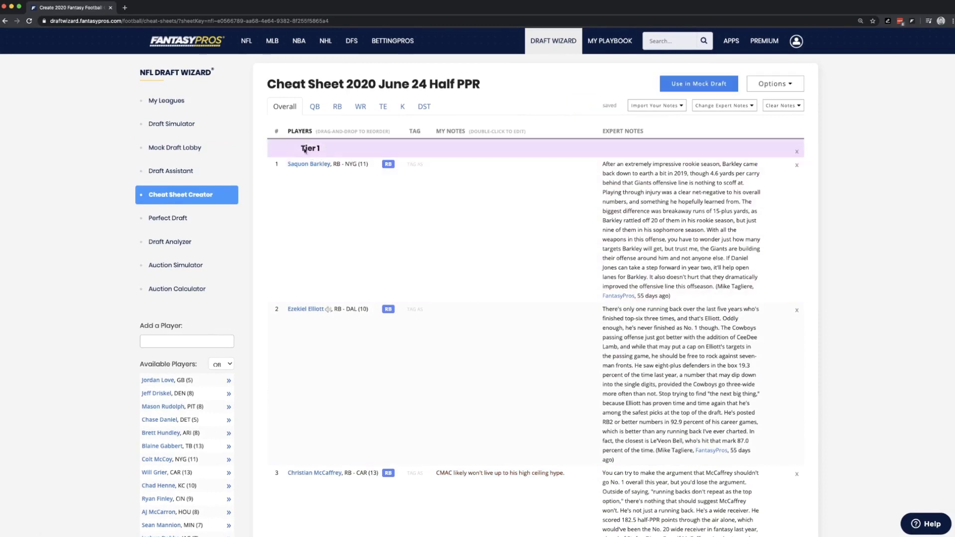
{"action": "left_click", "coordinate": [313, 107]}
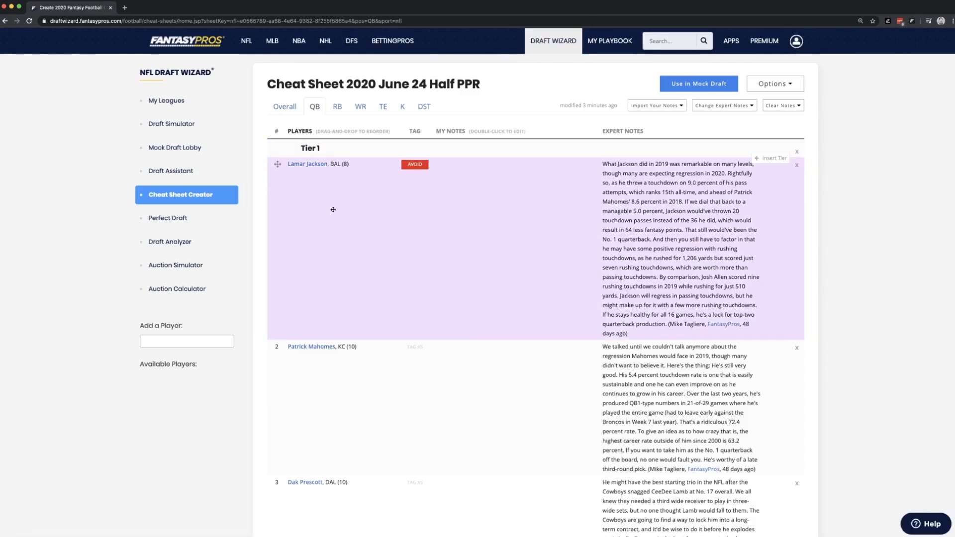
Move the top quarterback below the second, set Lamar Jackson's tag to None, and save.
{"action": "left_click_drag", "start_coordinate": [333, 210], "coordinate": [334, 226]}
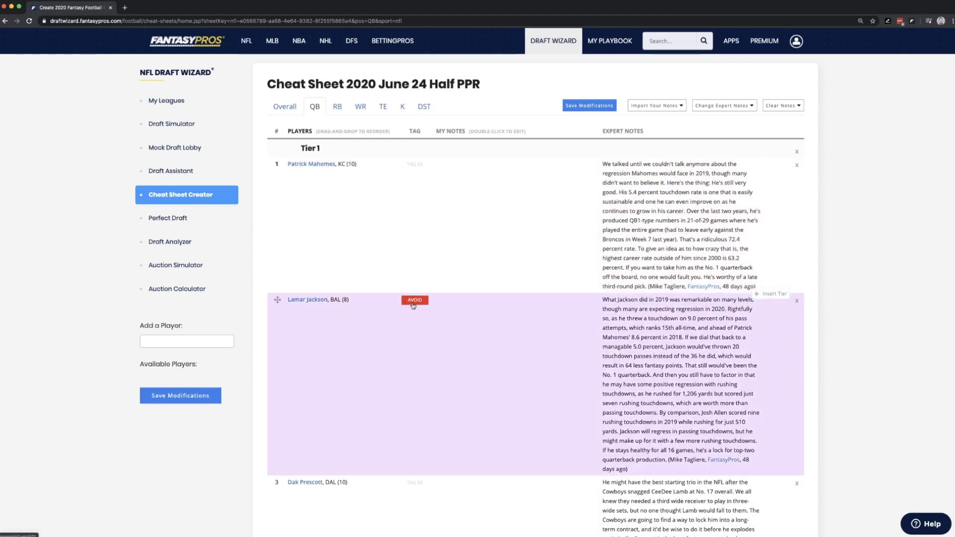
{"action": "left_click", "coordinate": [415, 301]}
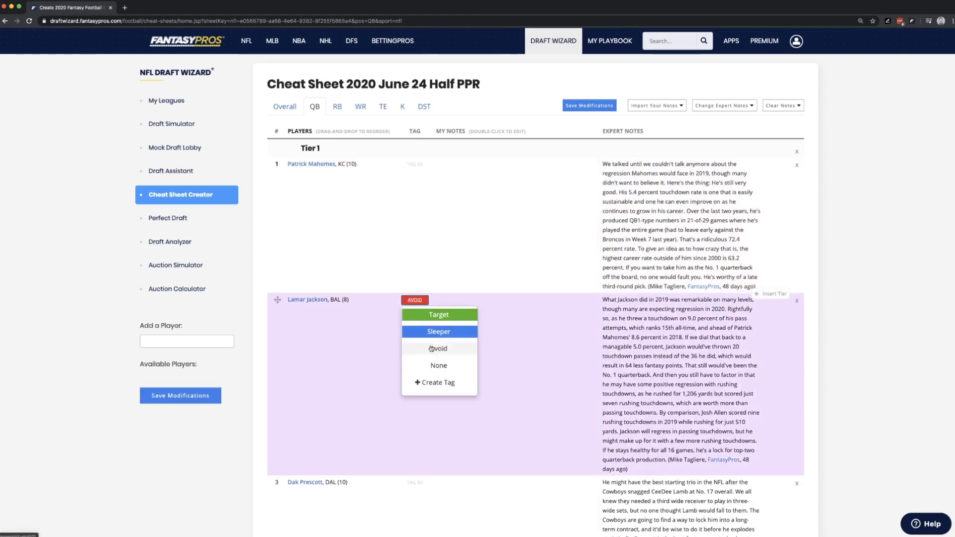
{"action": "left_click", "coordinate": [439, 366]}
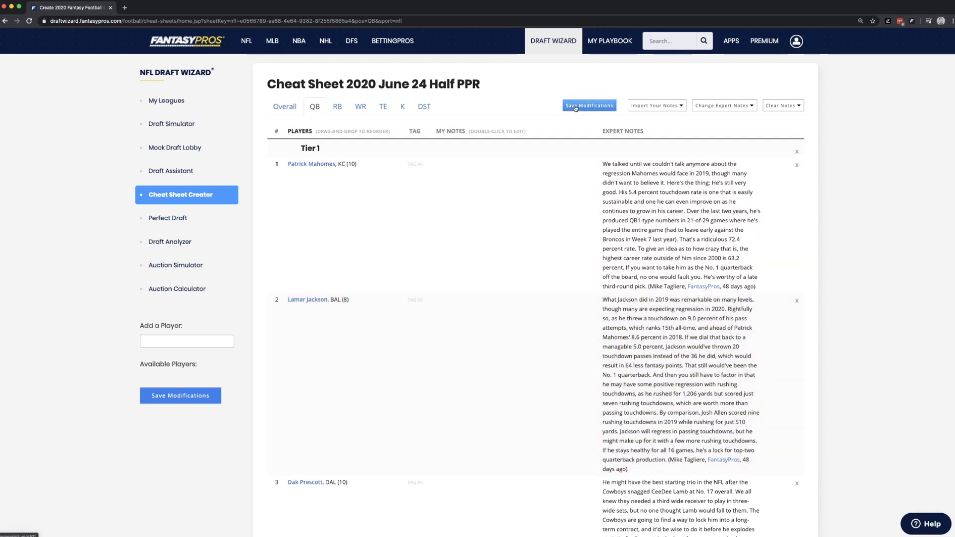
{"action": "left_click", "coordinate": [576, 105]}
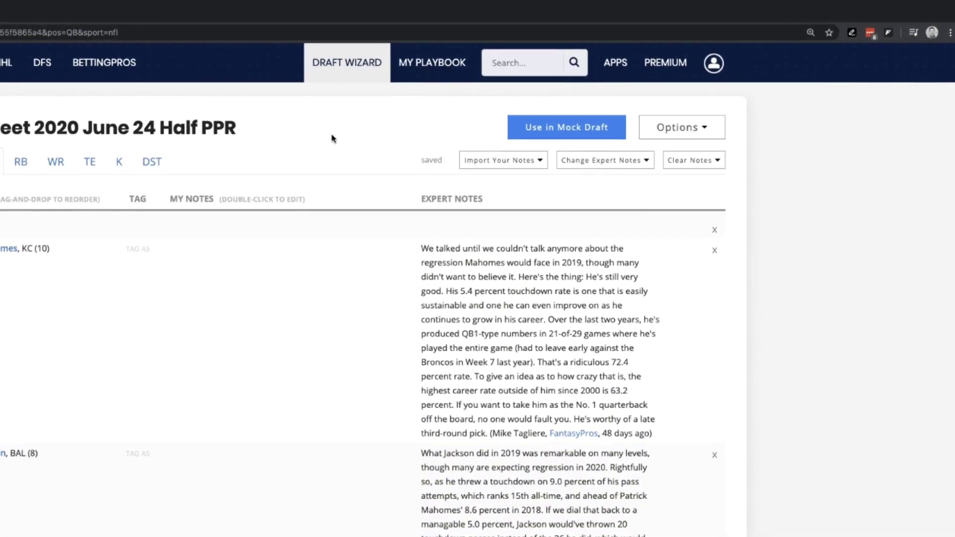
View the printer-friendly cheat sheet in a new tab, then return to the editor.
{"action": "left_click", "coordinate": [682, 132]}
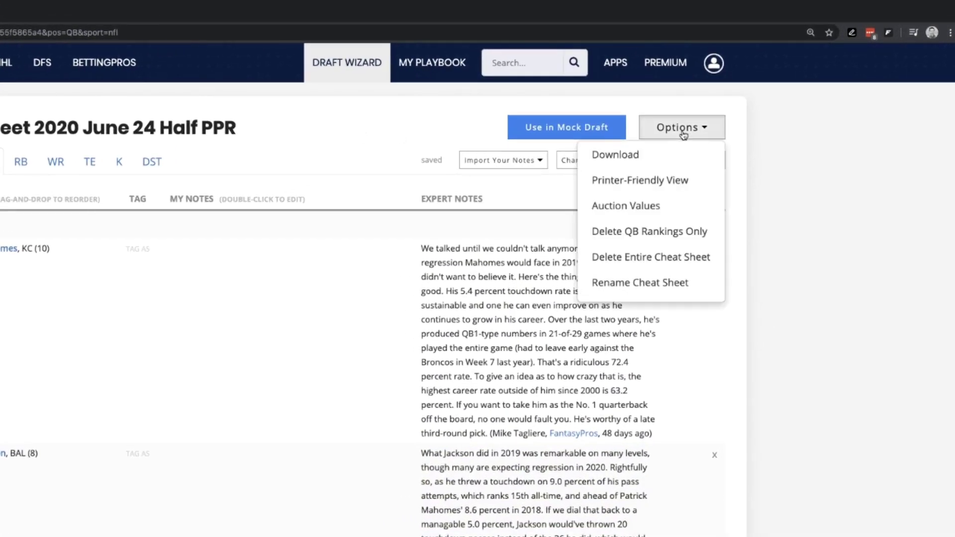
{"action": "left_click", "coordinate": [678, 183]}
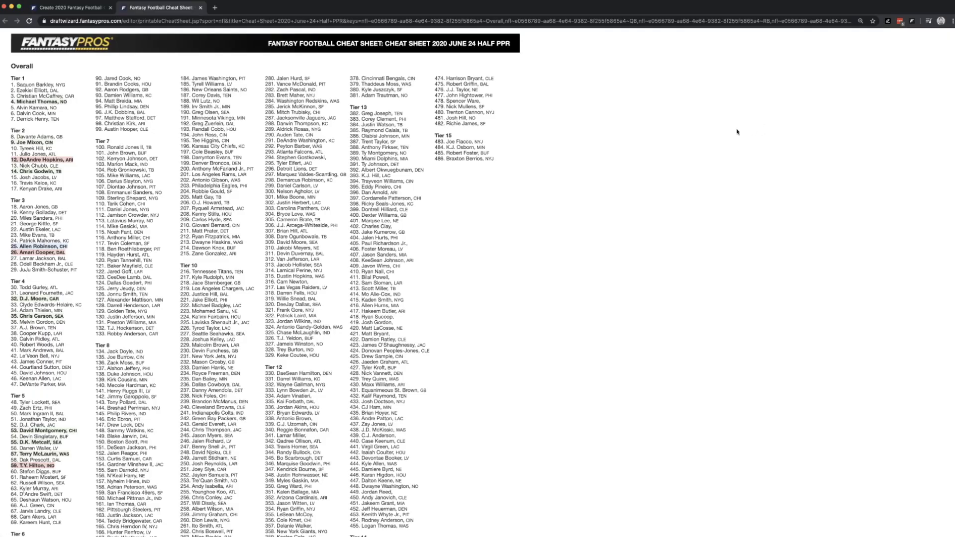
{"action": "scroll", "coordinate": [218, 215], "scroll_direction": "down", "scroll_amount": 2}
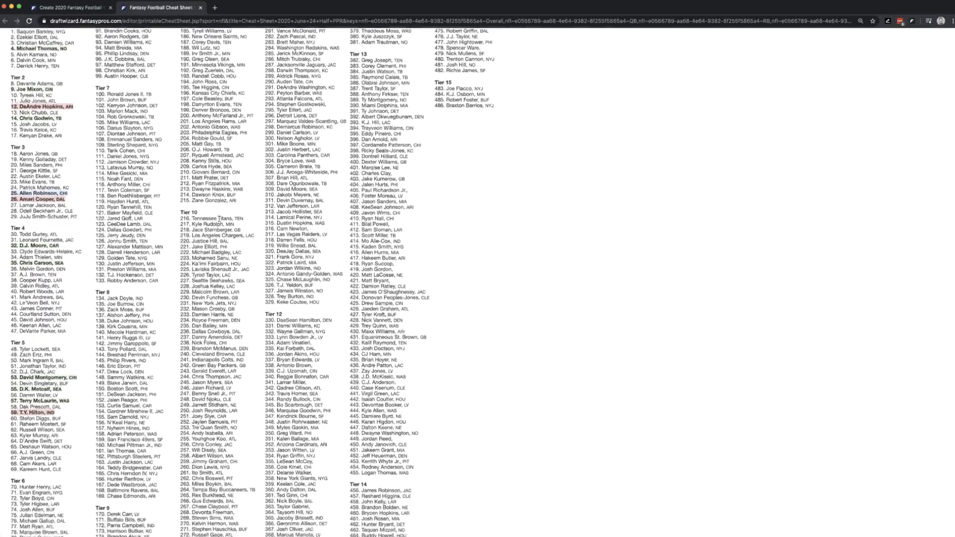
{"action": "scroll", "coordinate": [219, 213], "scroll_direction": "down", "scroll_amount": 2}
{"action": "scroll", "coordinate": [219, 219], "scroll_direction": "down", "scroll_amount": 3}
{"action": "scroll", "coordinate": [219, 217], "scroll_direction": "down", "scroll_amount": 1}
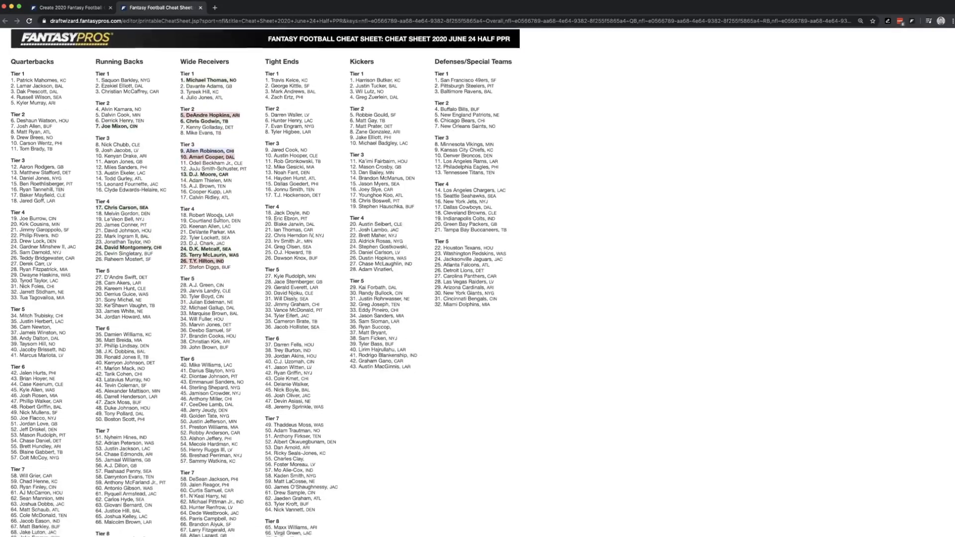
{"action": "scroll", "coordinate": [219, 217], "scroll_direction": "down", "scroll_amount": 2}
{"action": "scroll", "coordinate": [219, 218], "scroll_direction": "up", "scroll_amount": 4}
{"action": "scroll", "coordinate": [218, 218], "scroll_direction": "down", "scroll_amount": 3}
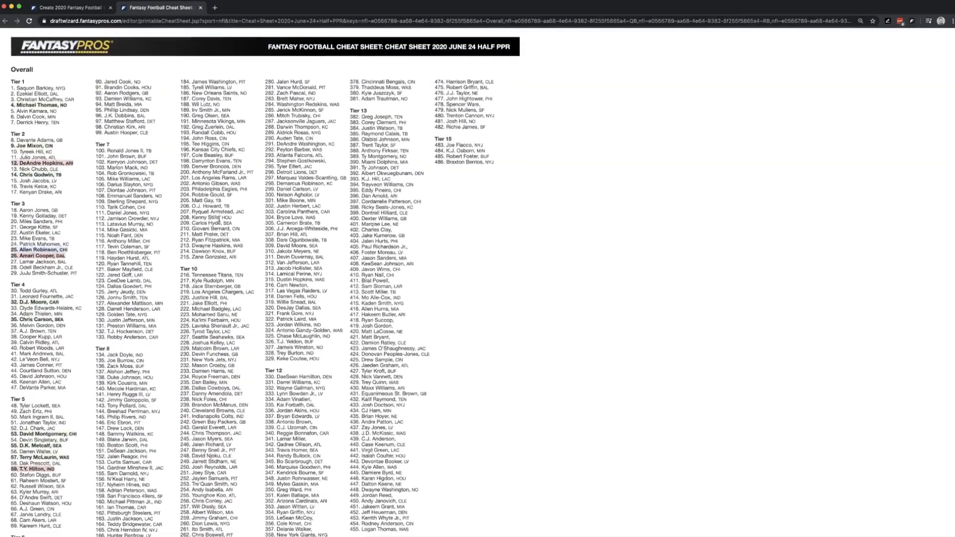
{"action": "left_click", "coordinate": [80, 10]}
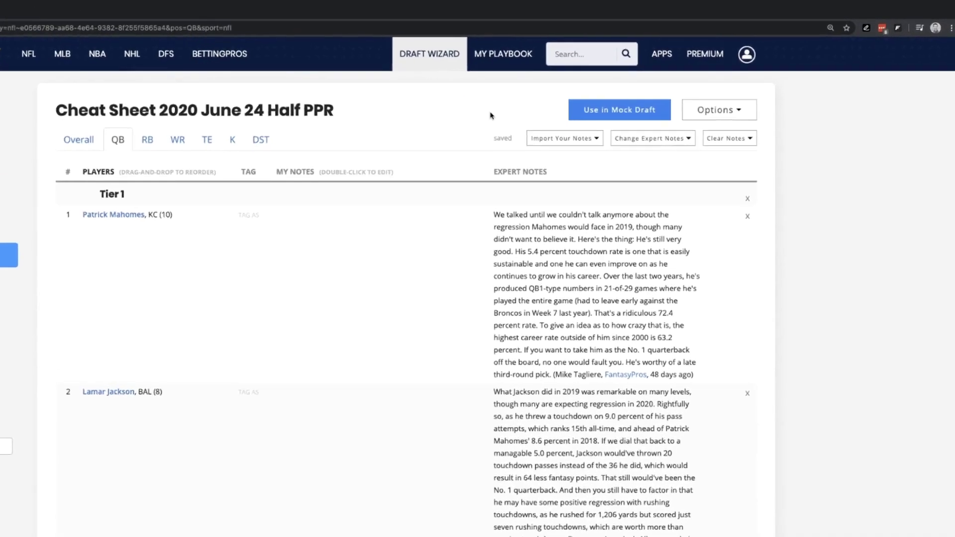
Launch a mock draft with Cheat Sheet 2020 June 24 Half PPR as the default sheet.
{"action": "left_click", "coordinate": [535, 132]}
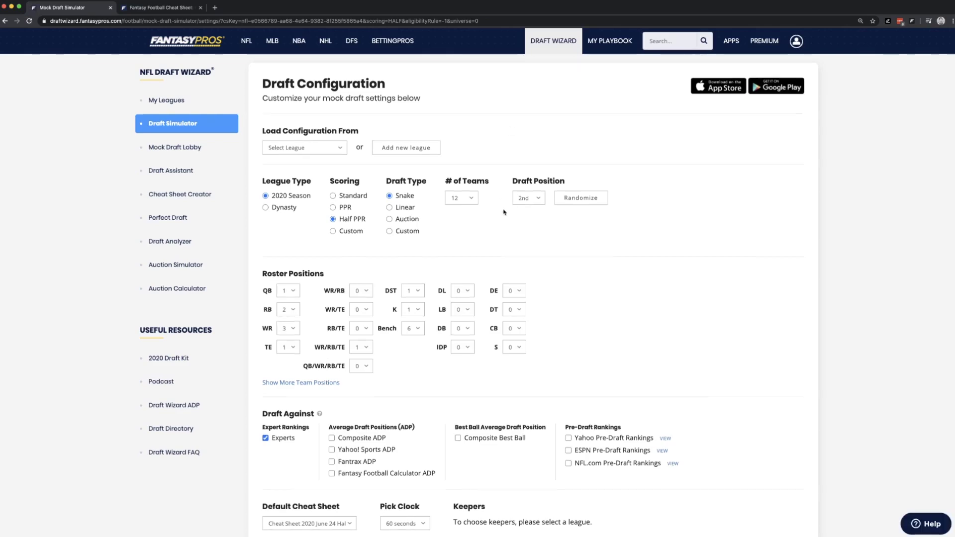
{"action": "scroll", "coordinate": [505, 213], "scroll_direction": "down", "scroll_amount": 4}
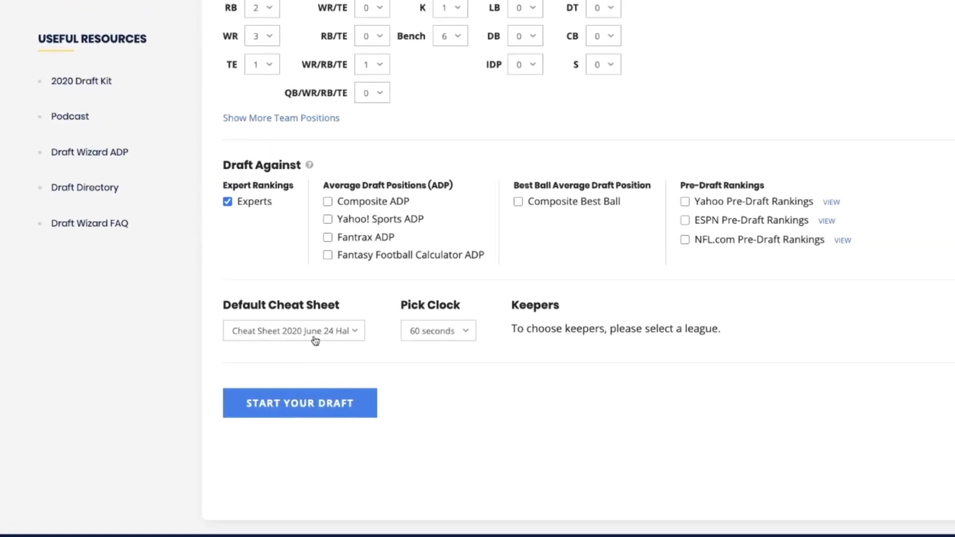
{"action": "left_click", "coordinate": [317, 339]}
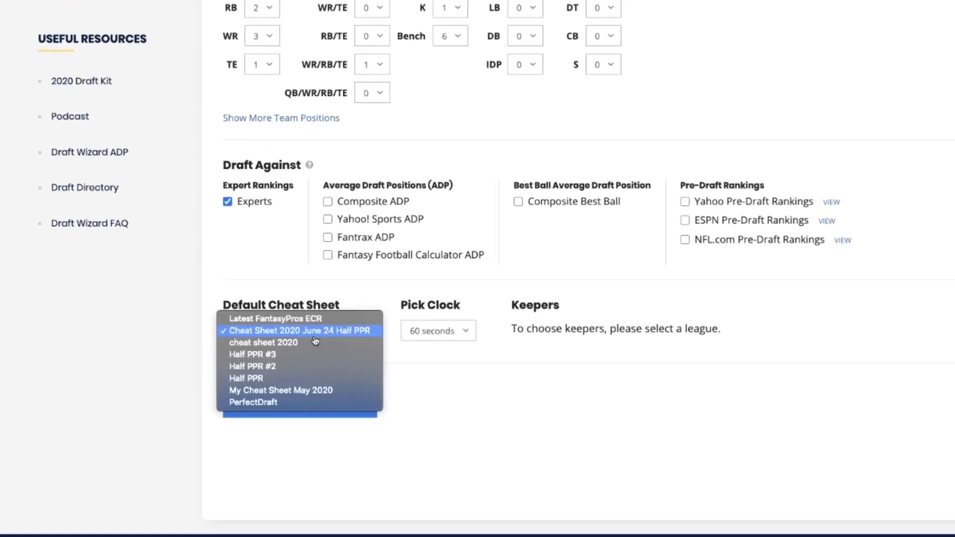
{"action": "left_click", "coordinate": [353, 339]}
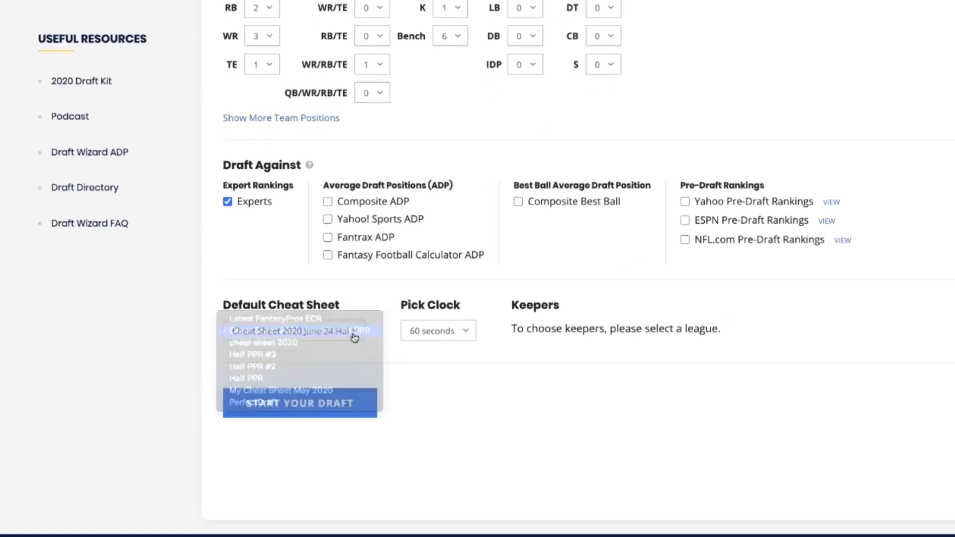
{"action": "left_click", "coordinate": [347, 404]}
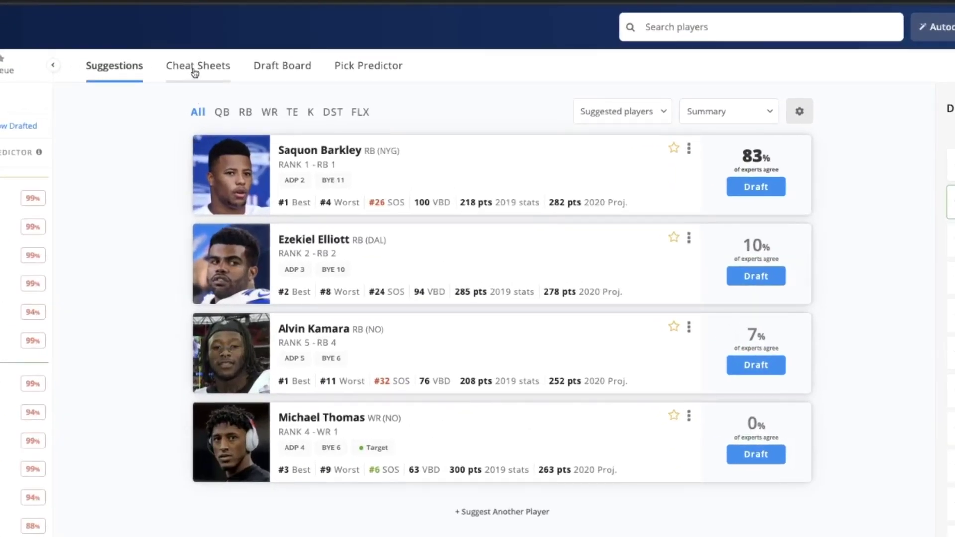
Switch the suggestion cards' Summary display to Expert Notes, reading Saquon Barkley's full note.
{"action": "left_click", "coordinate": [196, 71]}
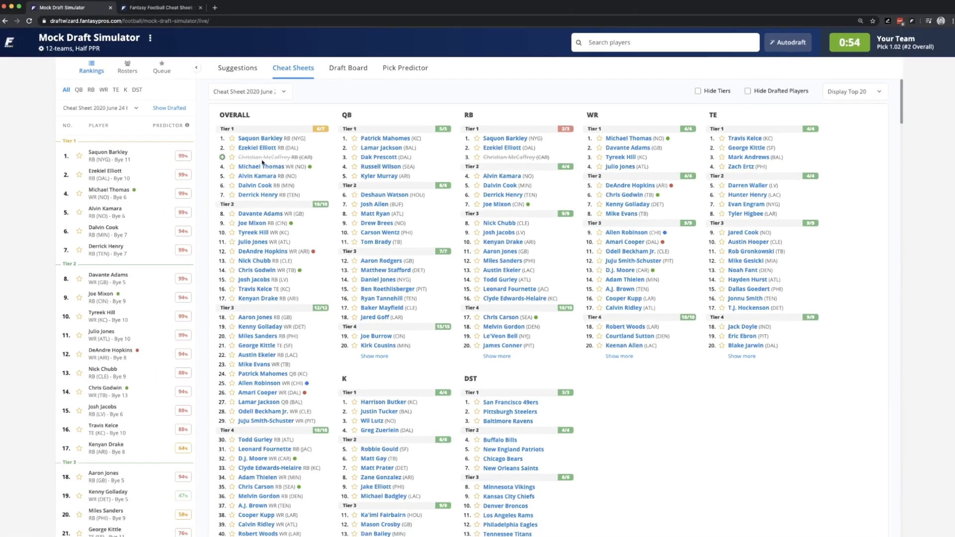
{"action": "left_click", "coordinate": [237, 68]}
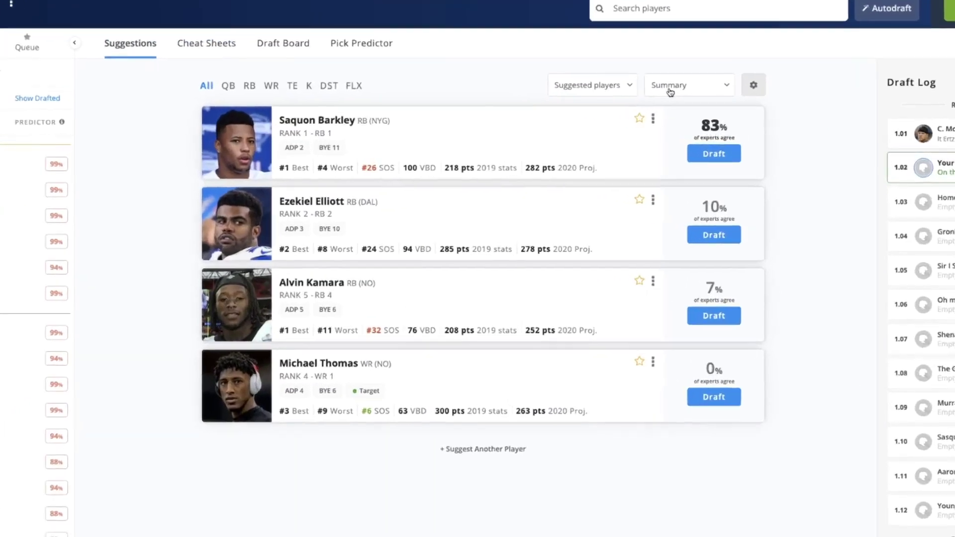
{"action": "left_click", "coordinate": [631, 99]}
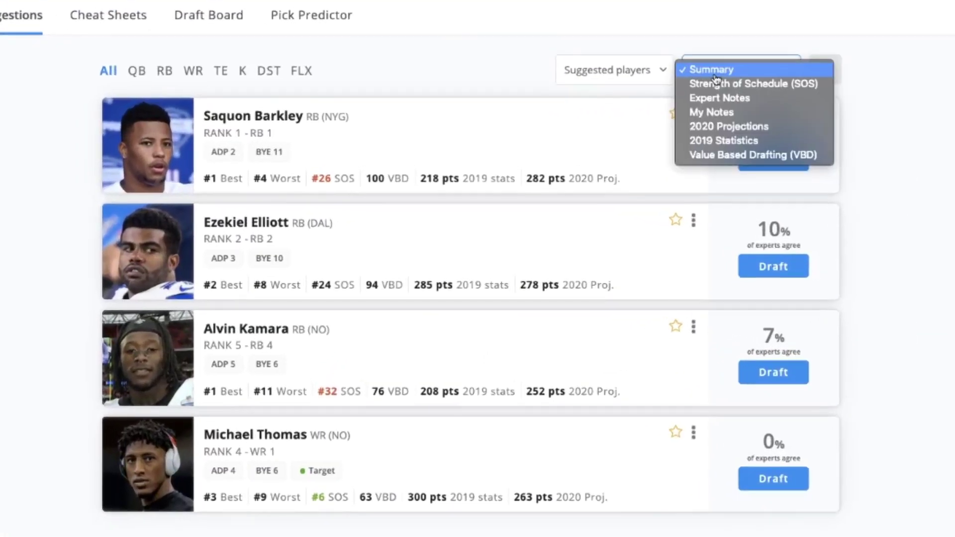
{"action": "left_click", "coordinate": [716, 99]}
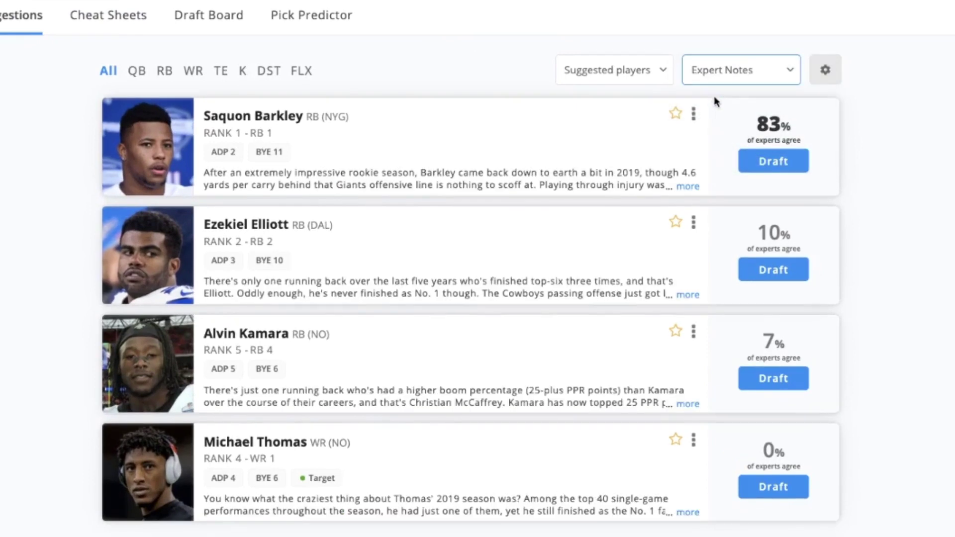
{"action": "left_click", "coordinate": [695, 188]}
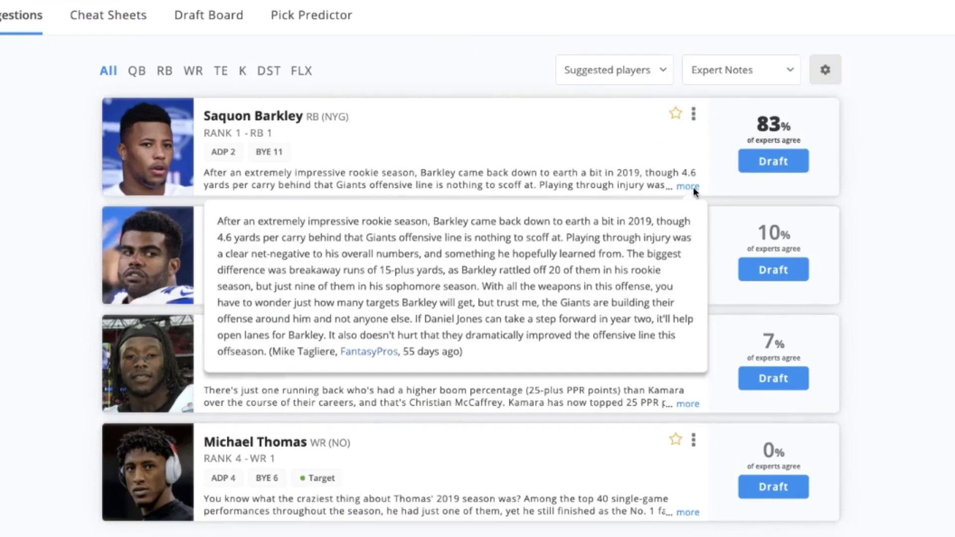
{"action": "left_click", "coordinate": [500, 84]}
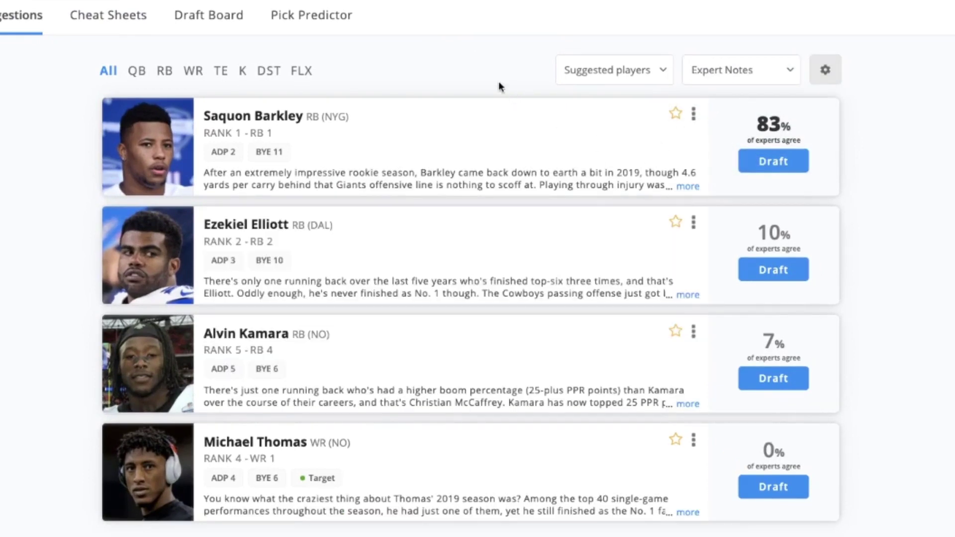
{"action": "left_click", "coordinate": [772, 70]}
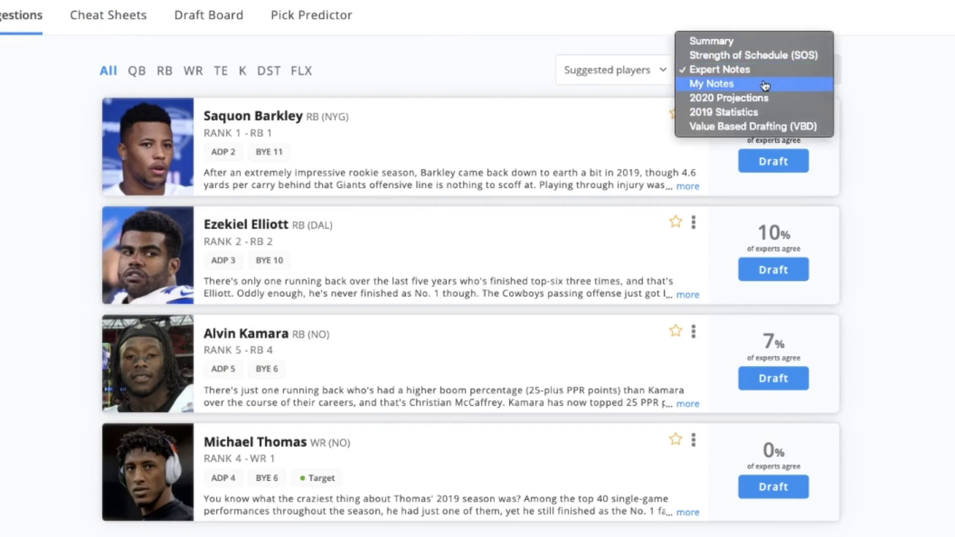
{"action": "left_click", "coordinate": [465, 87]}
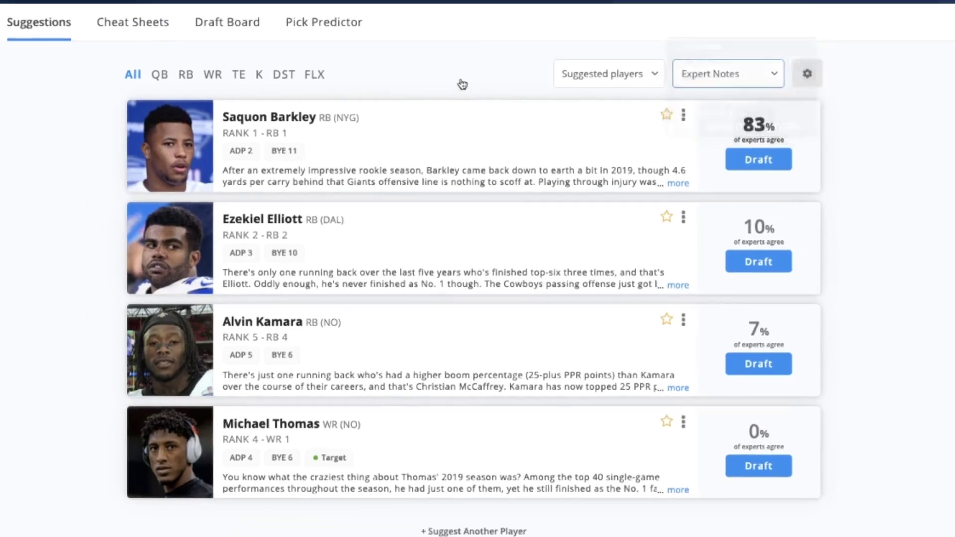